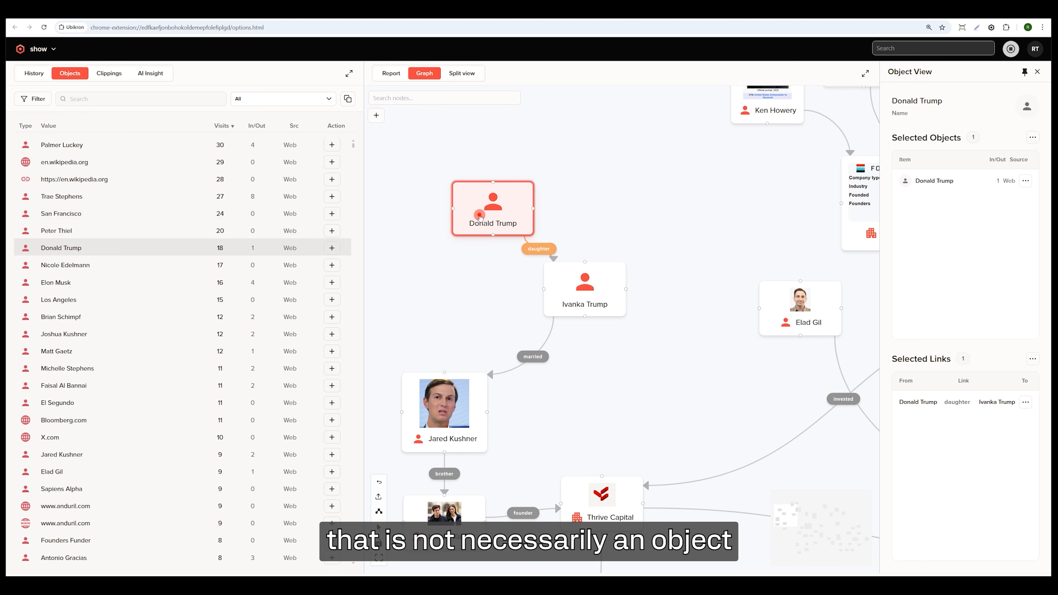
# Move the Donald Trump node directly above Ivanka Trump and add a Company node with the value Really Random.
pyautogui.moveTo(480, 216); pyautogui.dragTo(581, 184)
pyautogui.moveTo(436, 225); pyautogui.dragTo(517, 316)
pyautogui.click(375, 116)
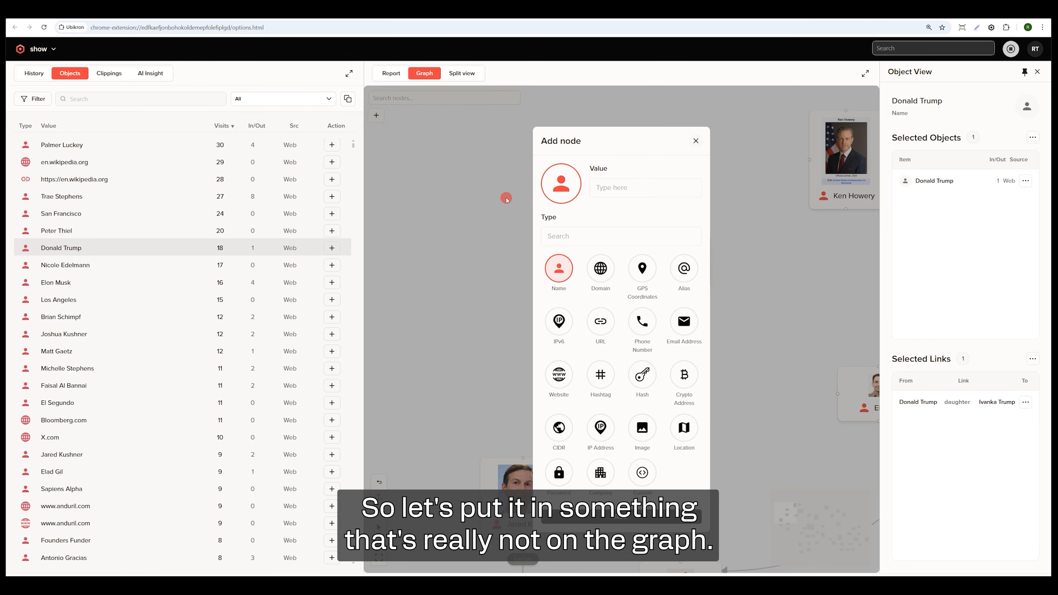
pyautogui.click(628, 188)
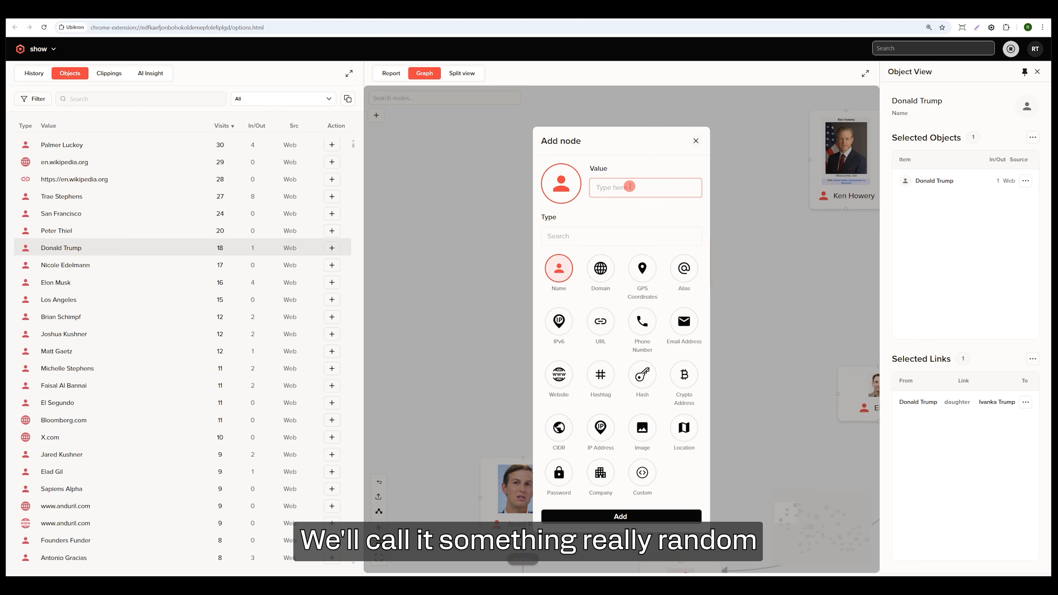
pyautogui.write('Really Randon')
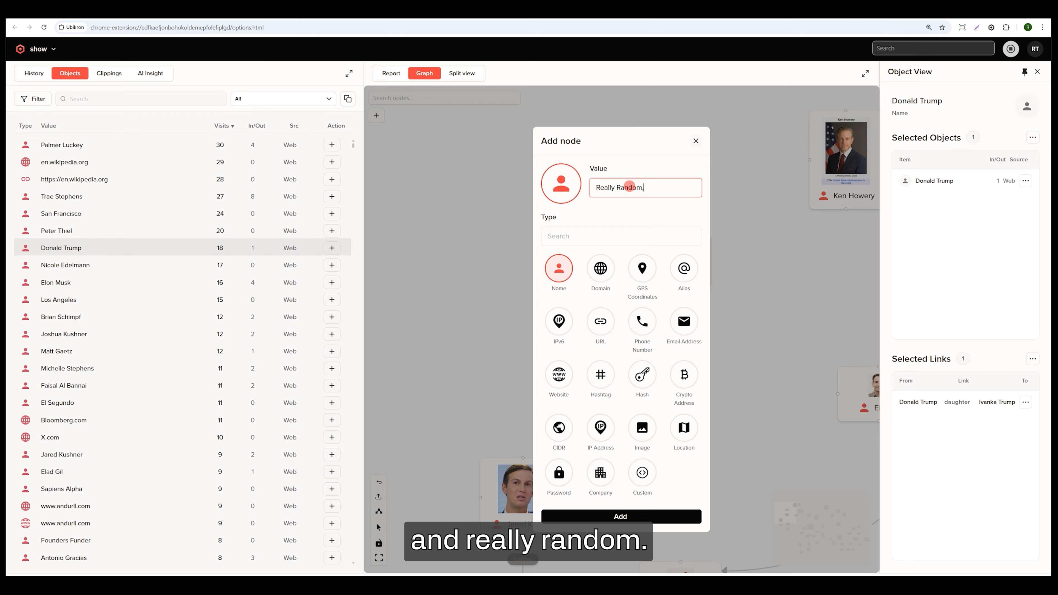
pyautogui.press('BackSpace')
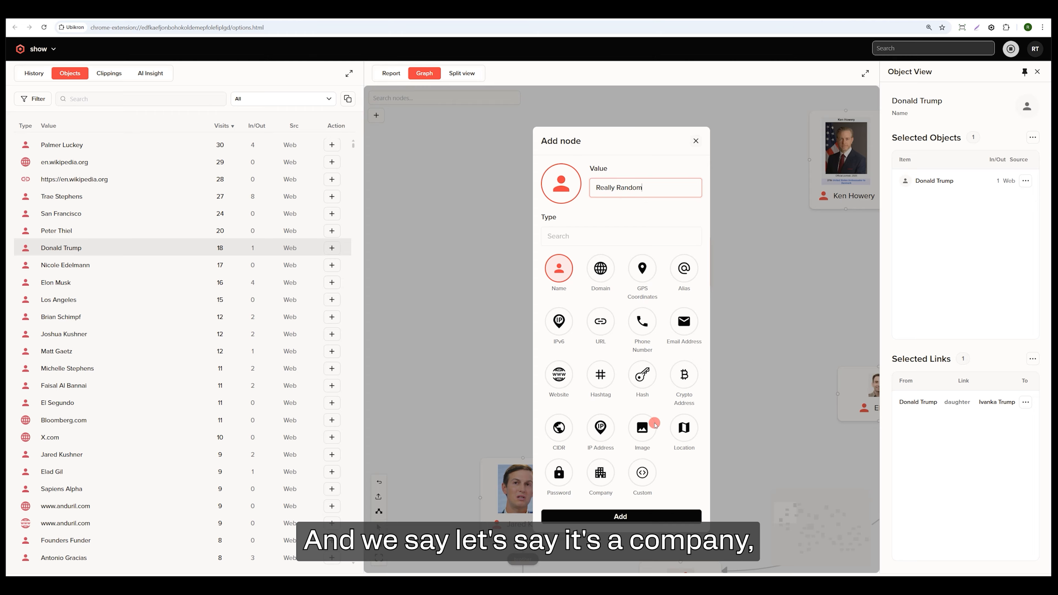
pyautogui.click(593, 480)
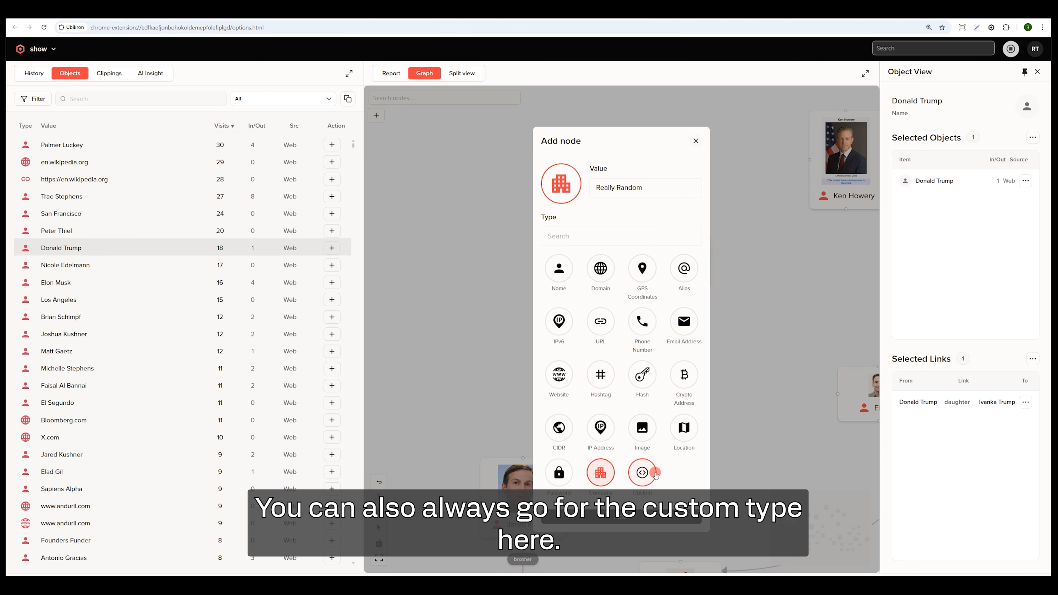
pyautogui.click(637, 521)
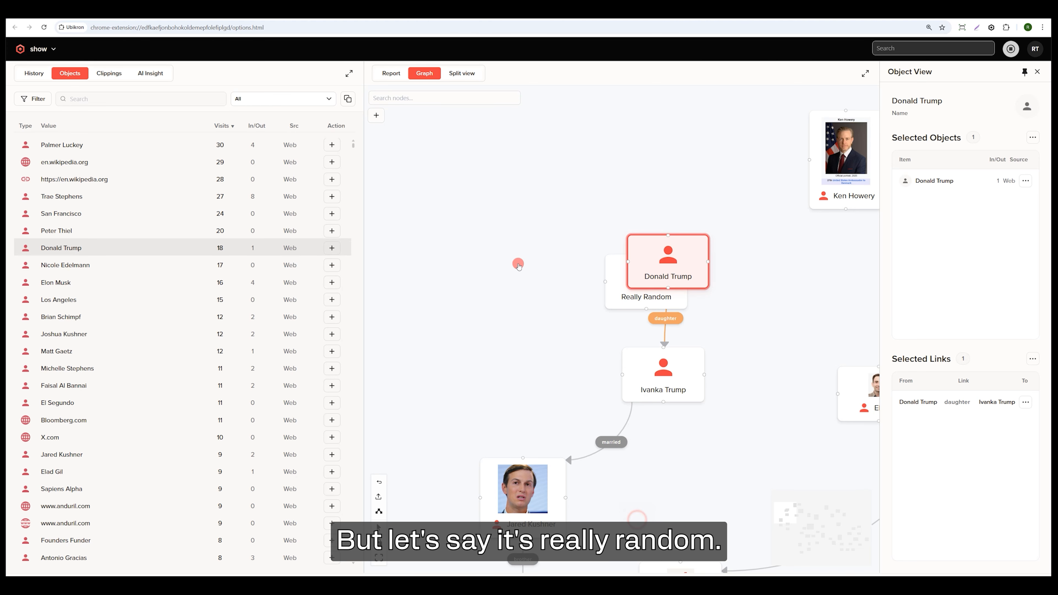
# Move the Really Random node to the upper left of Donald Trump and link it to Donald Trump without a label.
pyautogui.click(610, 290)
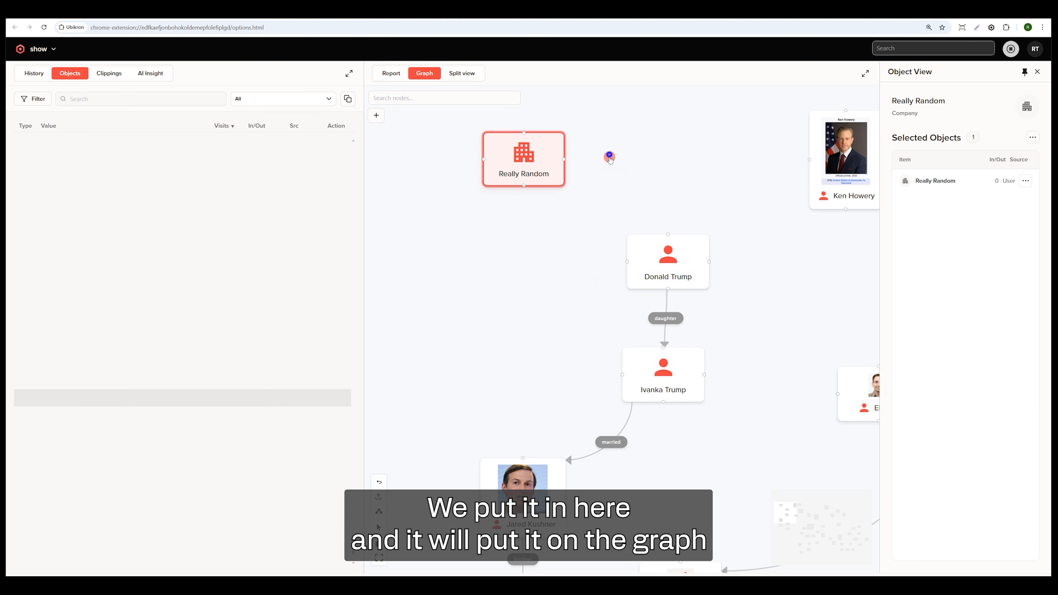
pyautogui.scroll(4, 507, 221)
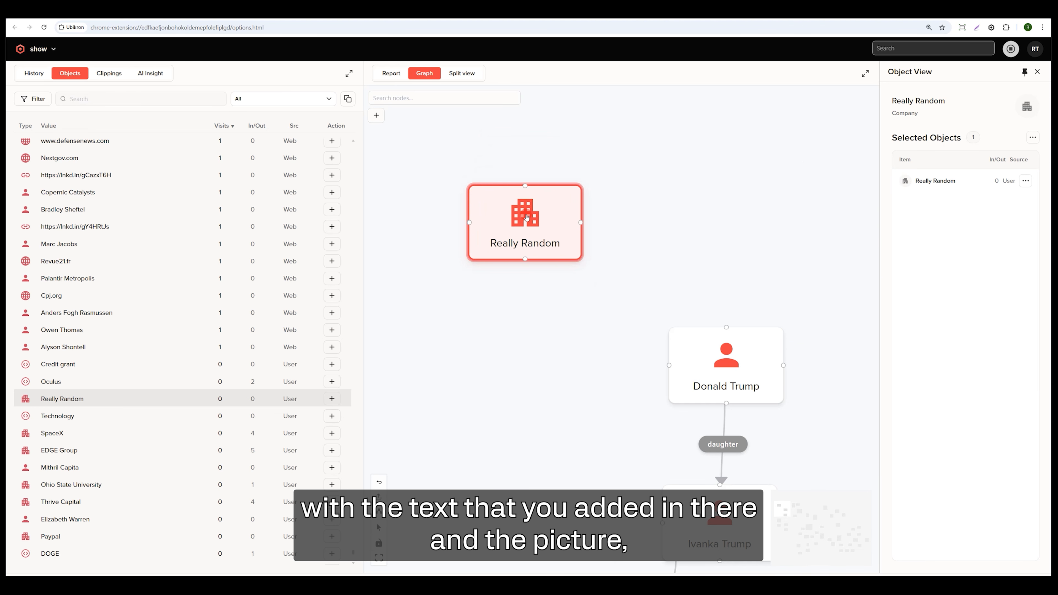
pyautogui.scroll(-3, 526, 217)
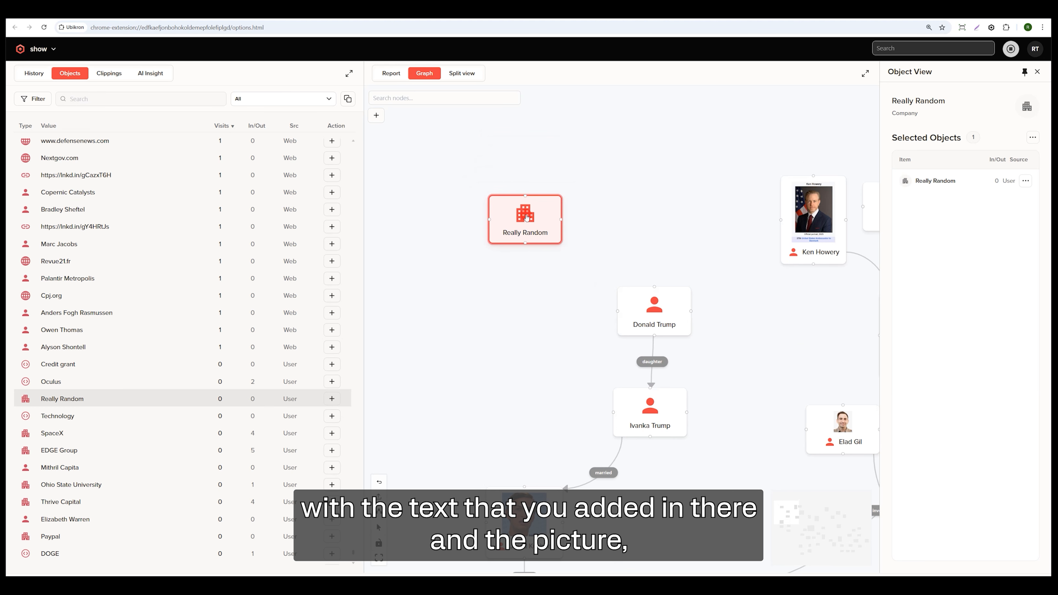
pyautogui.moveTo(525, 218); pyautogui.dragTo(656, 307)
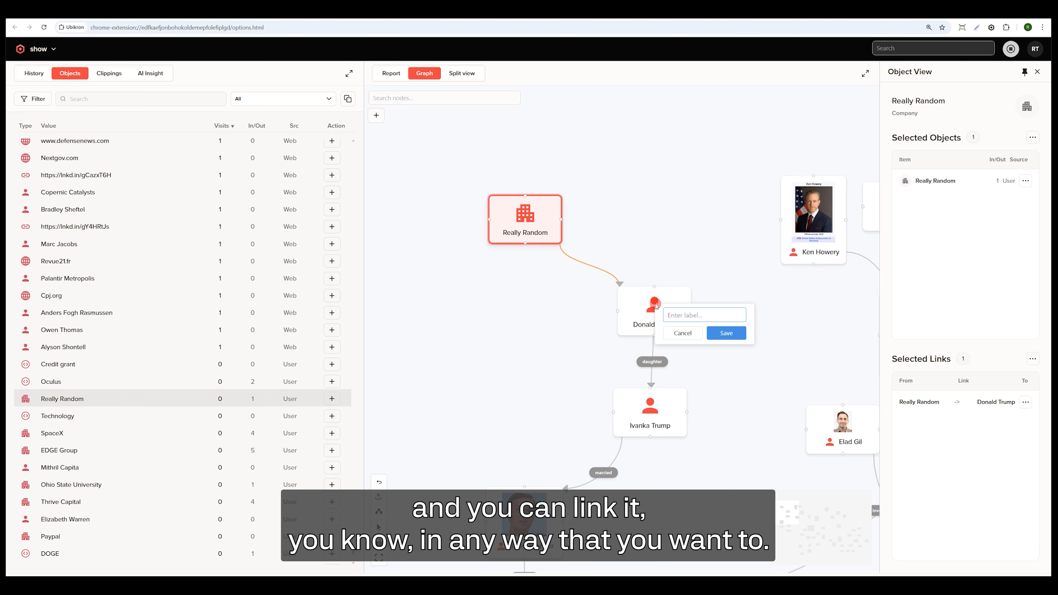
pyautogui.press('Return')
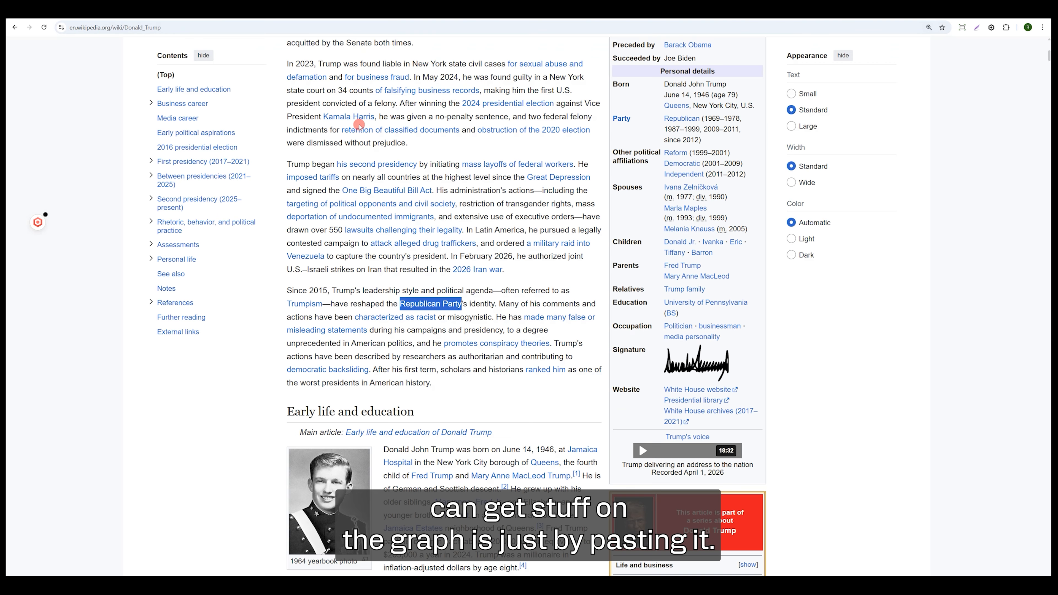
# Copy the words Republican Party from the Donald Trump Wikipedia article and paste them as a node above Really Random on the graph.
pyautogui.click(564, 269)
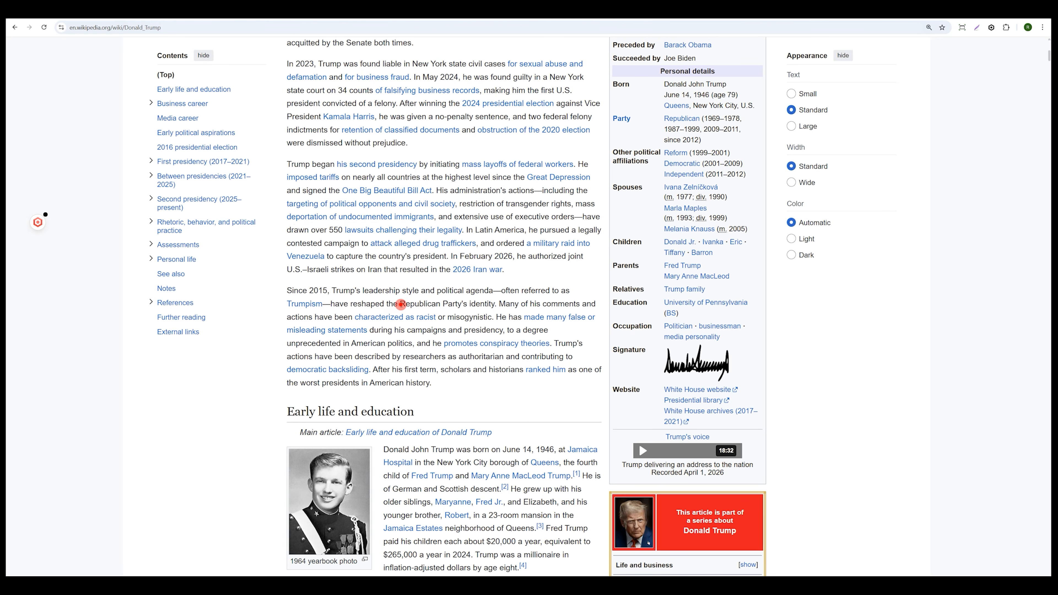
pyautogui.moveTo(401, 305); pyautogui.dragTo(463, 303)
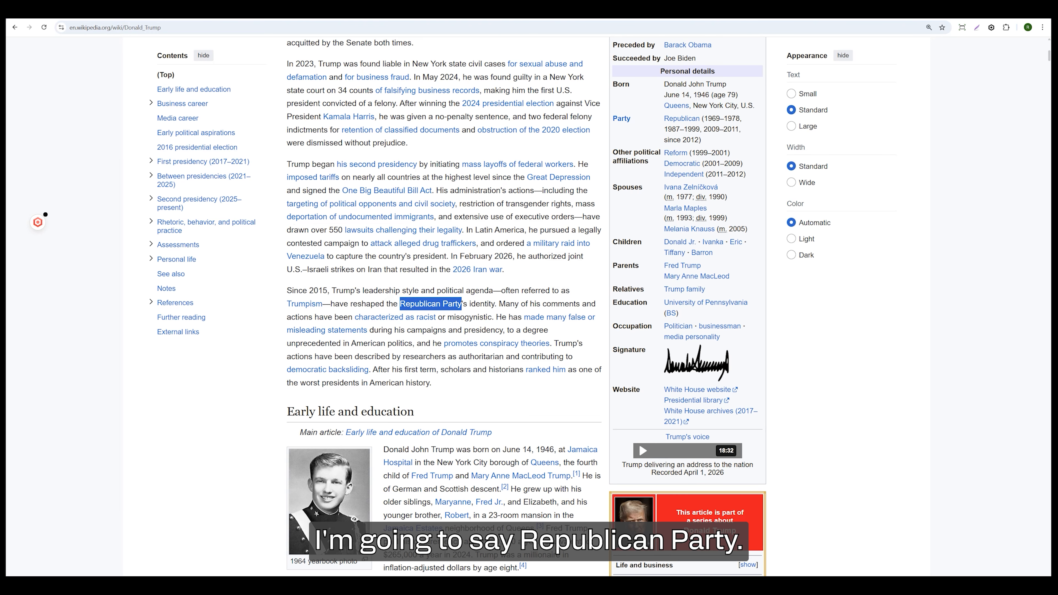
pyautogui.hotkey('ctrl', 'Tab')
pyautogui.moveTo(507, 117); pyautogui.dragTo(485, 173)
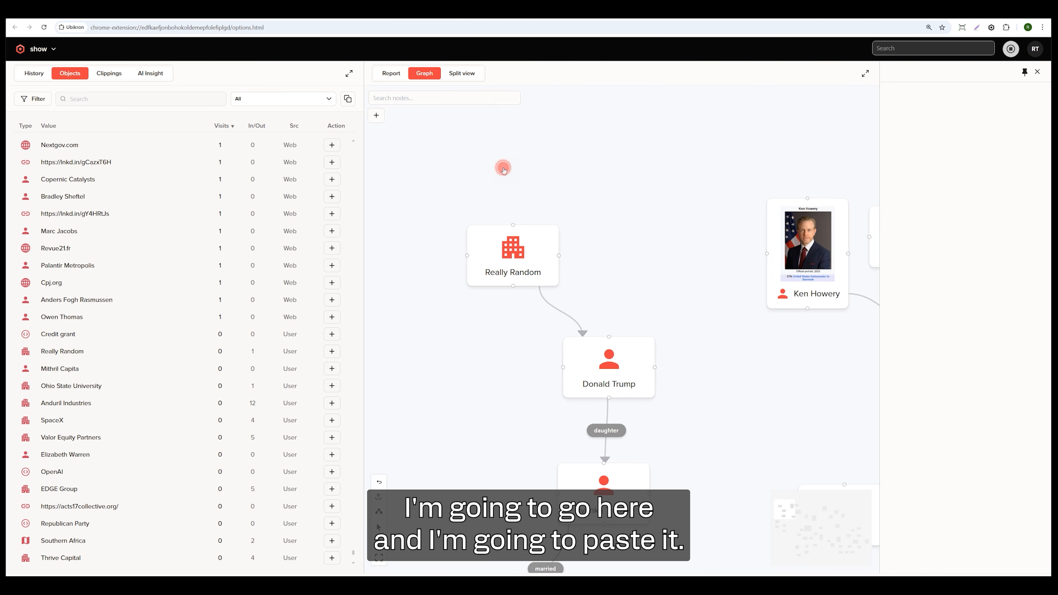
pyautogui.hotkey('ctrl', 'v')
pyautogui.moveTo(571, 166); pyautogui.dragTo(584, 166)
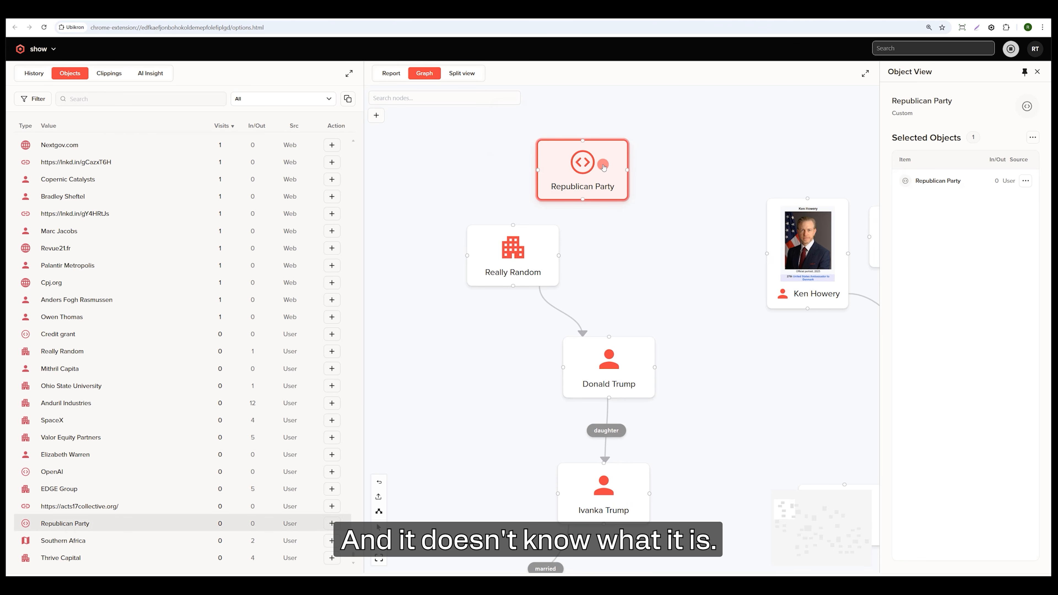
# Check the Republican Party node's type without changing it, and link the node to Really Random without a label.
pyautogui.doubleClick(584, 164)
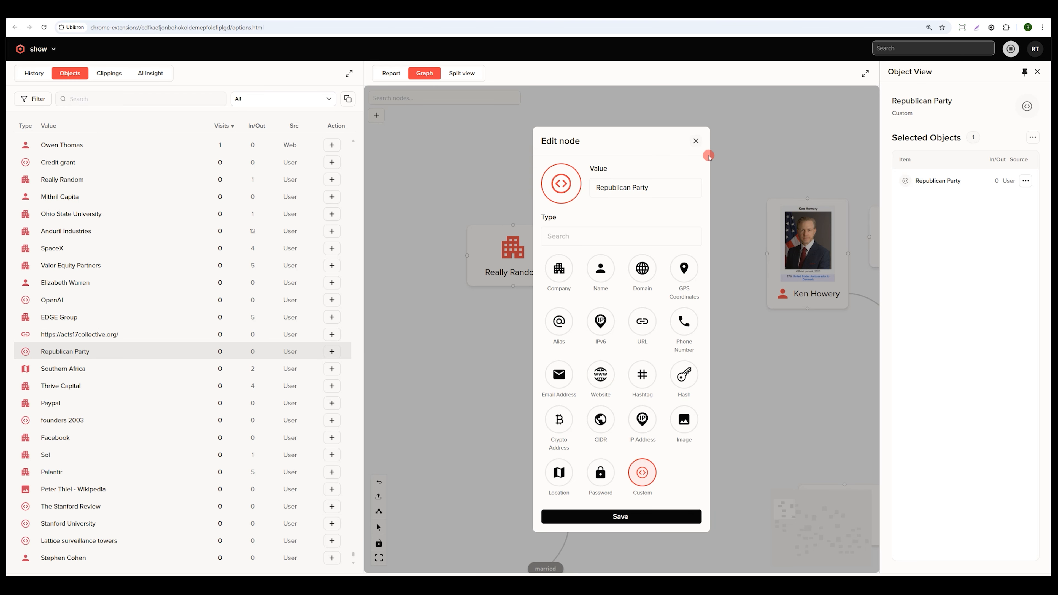
pyautogui.click(695, 140)
pyautogui.moveTo(582, 166); pyautogui.dragTo(527, 237)
pyautogui.click(601, 266)
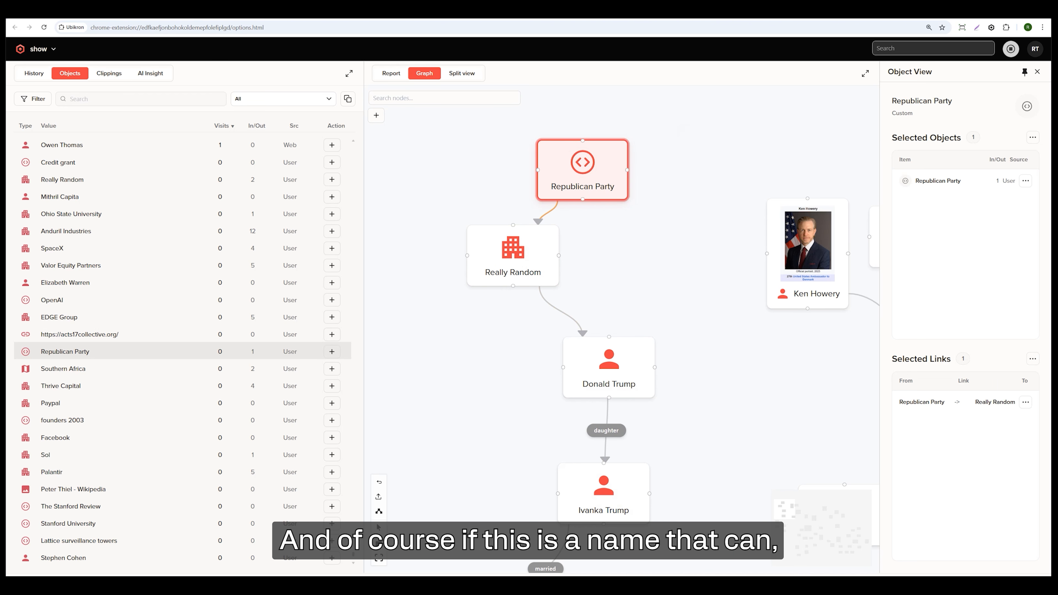
# Copy Fred Trump from the Parents entry of the Wikipedia article and paste it as a node beside Donald Trump.
pyautogui.click(350, 9)
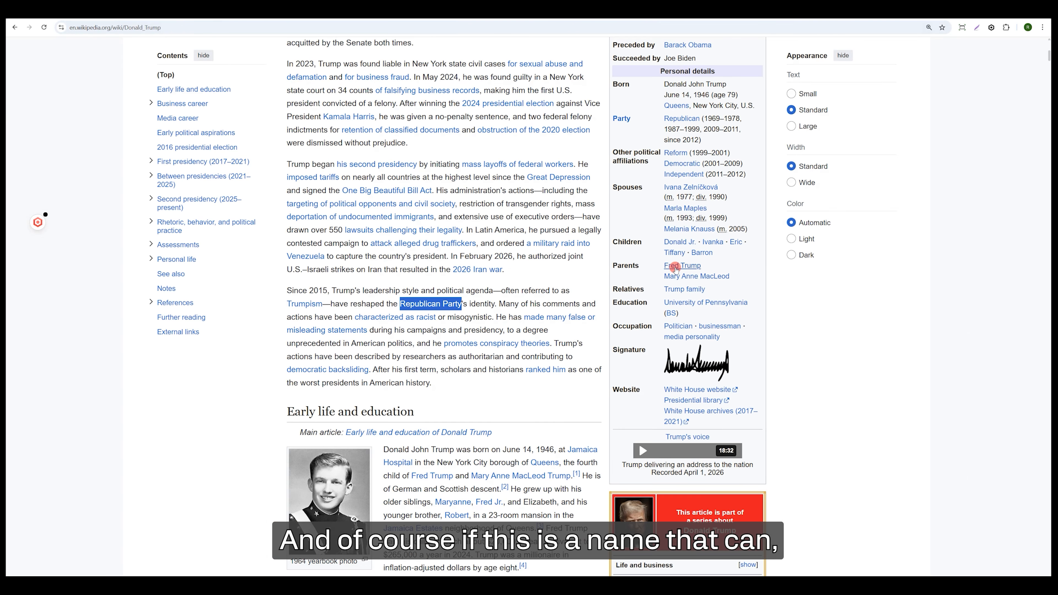
pyautogui.moveTo(712, 265); pyautogui.dragTo(662, 267)
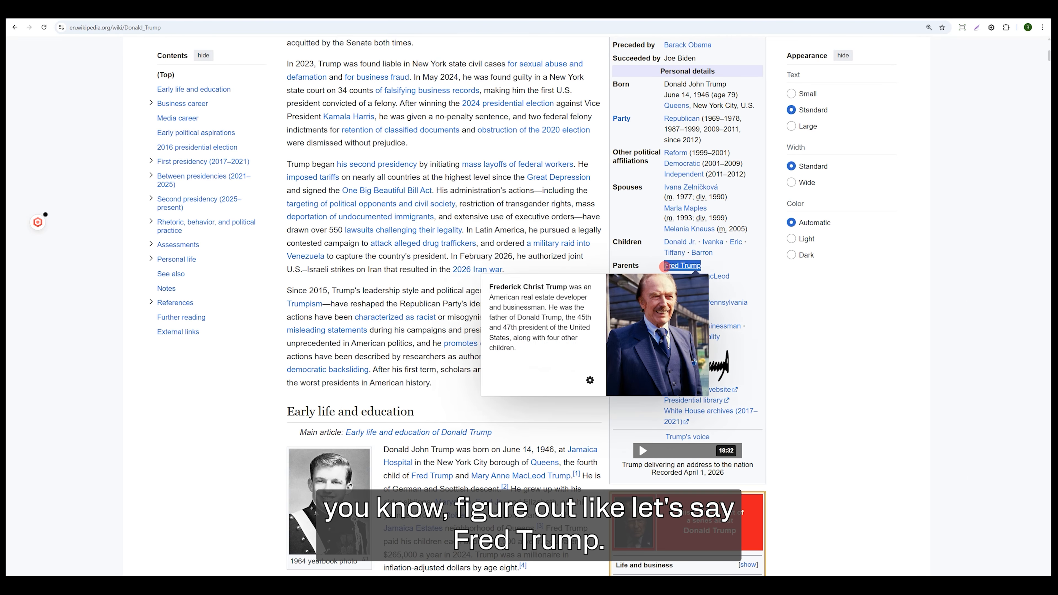
pyautogui.click(180, 10)
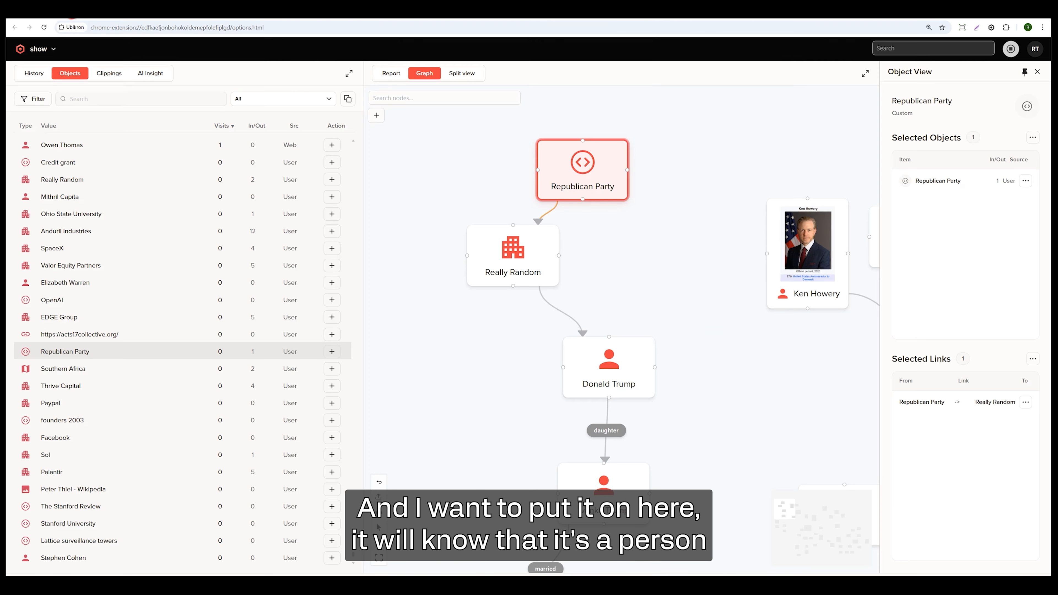
pyautogui.moveTo(452, 195); pyautogui.dragTo(483, 311)
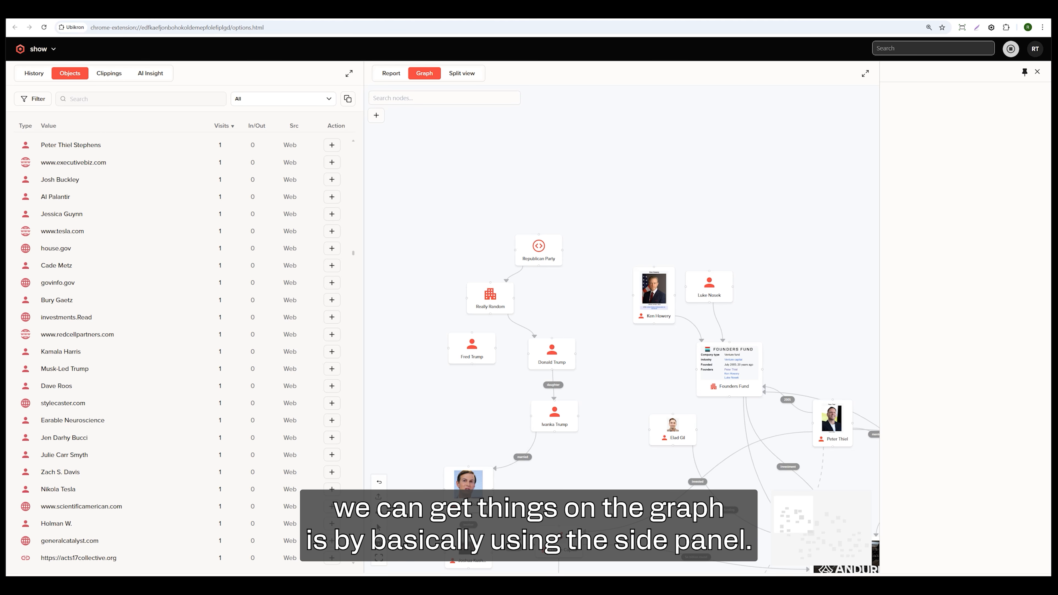
# Search Google for donald Trump in a new browser tab and look through the results page.
pyautogui.click(135, 19)
pyautogui.write('dona')
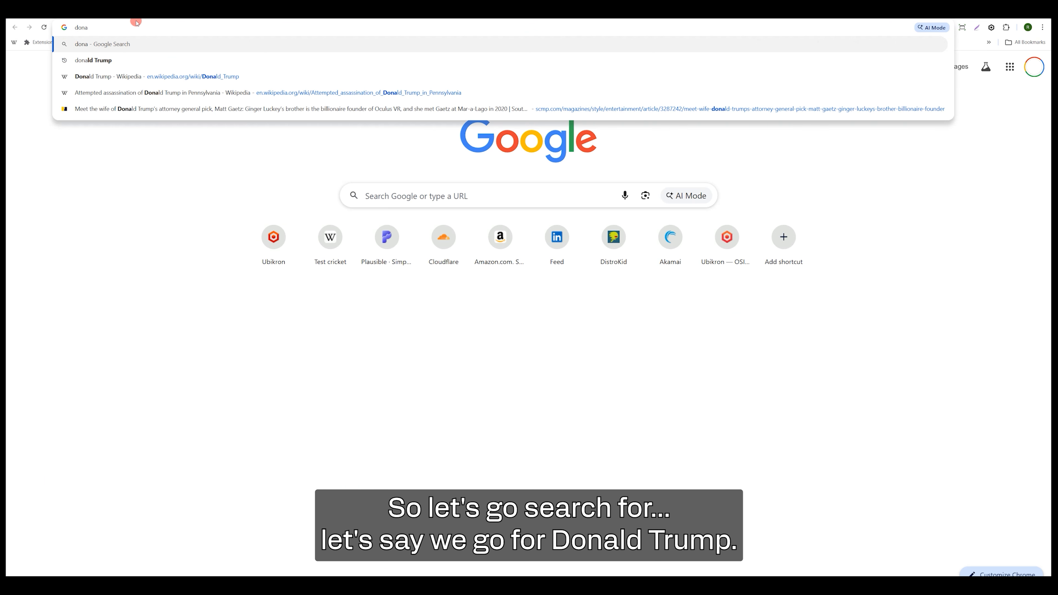
pyautogui.write('l')
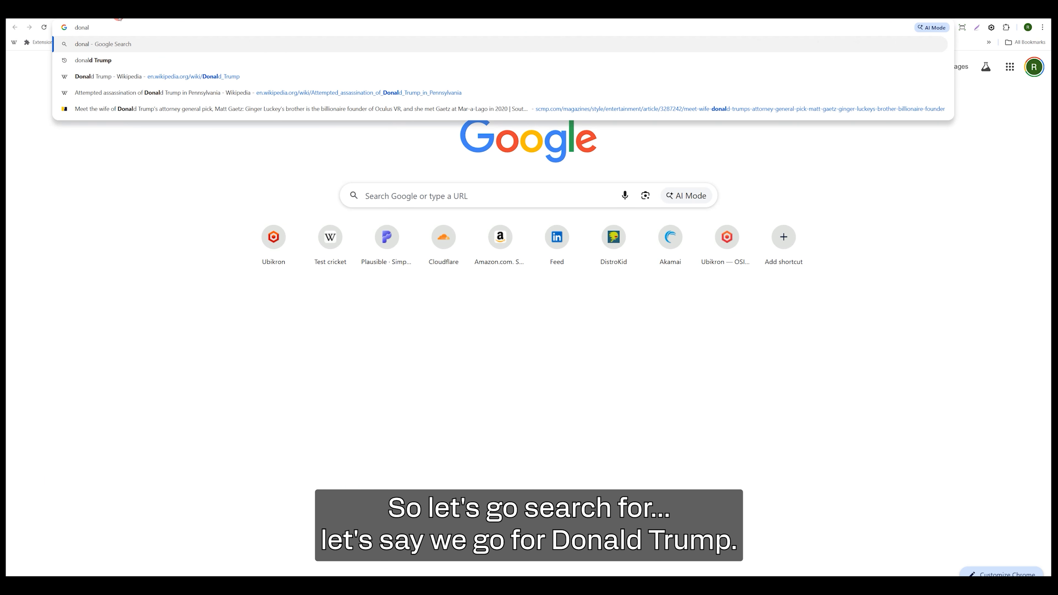
pyautogui.click(158, 64)
pyautogui.scroll(-5, 167, 289)
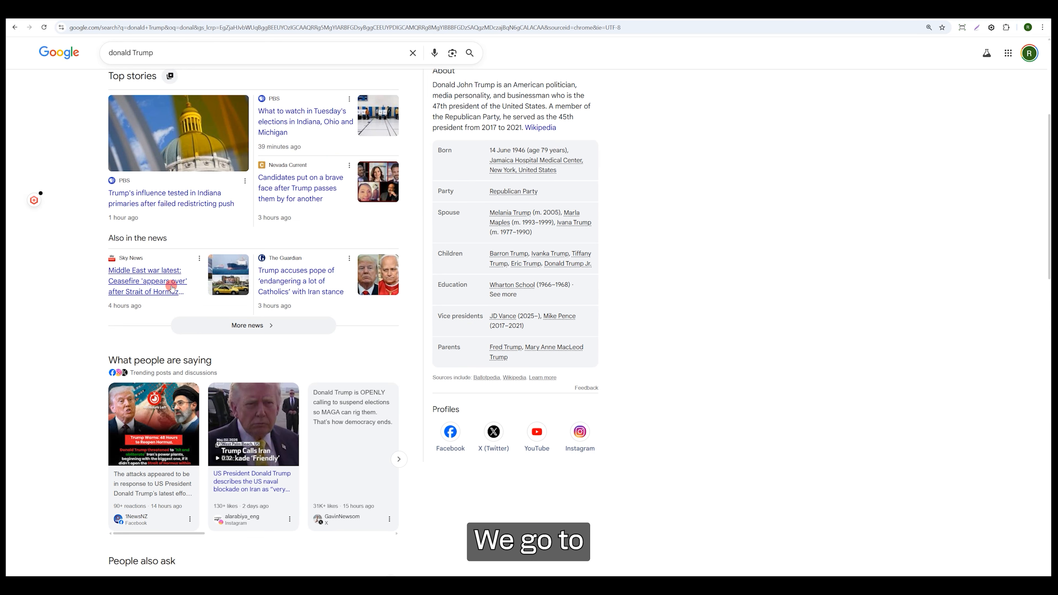
pyautogui.scroll(1, 442, 208)
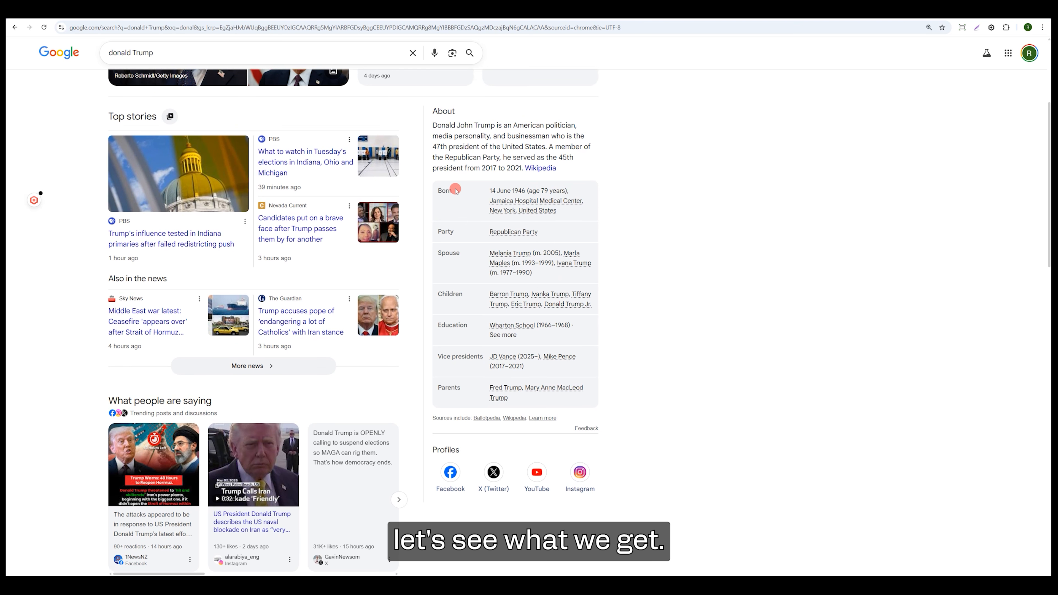
# Open the Ubikron side panel on the results page and add Barron Trump from the page's Name entities to the graph.
pyautogui.moveTo(33, 199)
pyautogui.click(33, 179)
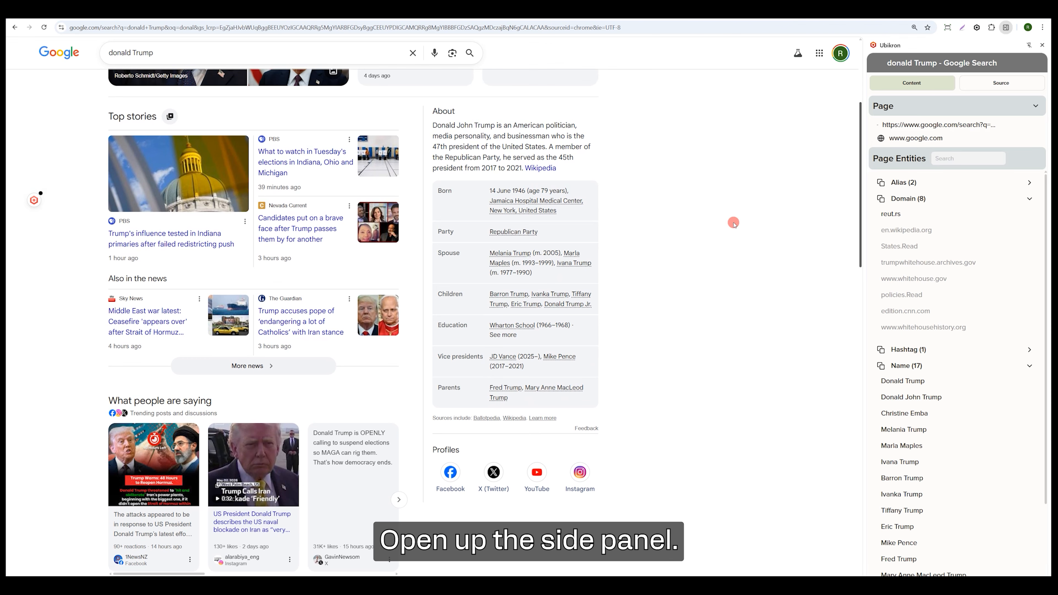
pyautogui.scroll(-2, 921, 358)
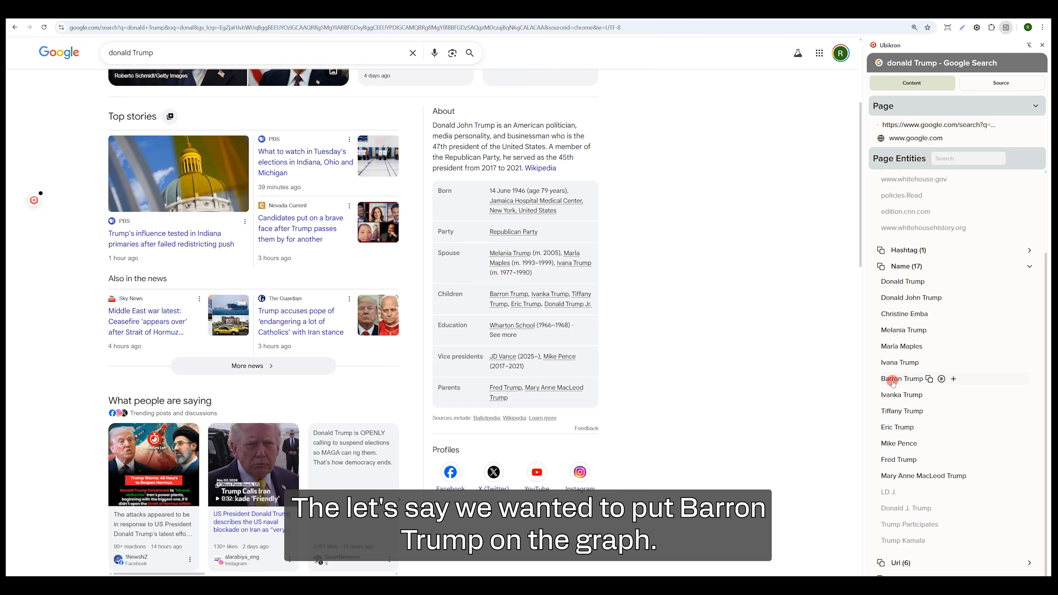
pyautogui.click(953, 379)
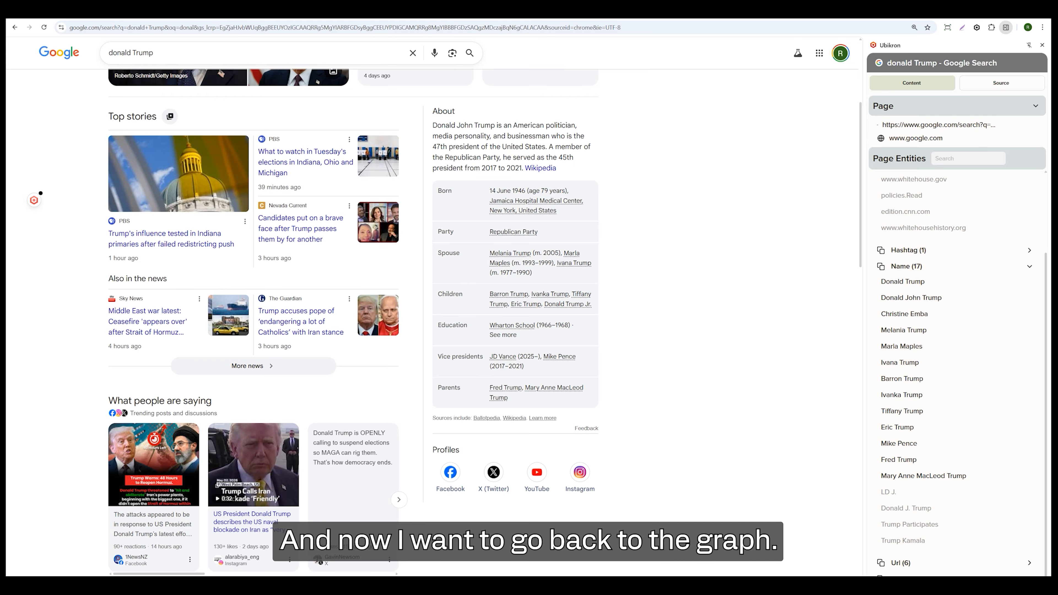
# Return to the Ubikron graph and link the Barron Trump node to Donald Trump without a label.
pyautogui.click(167, 11)
pyautogui.scroll(5, 591, 228)
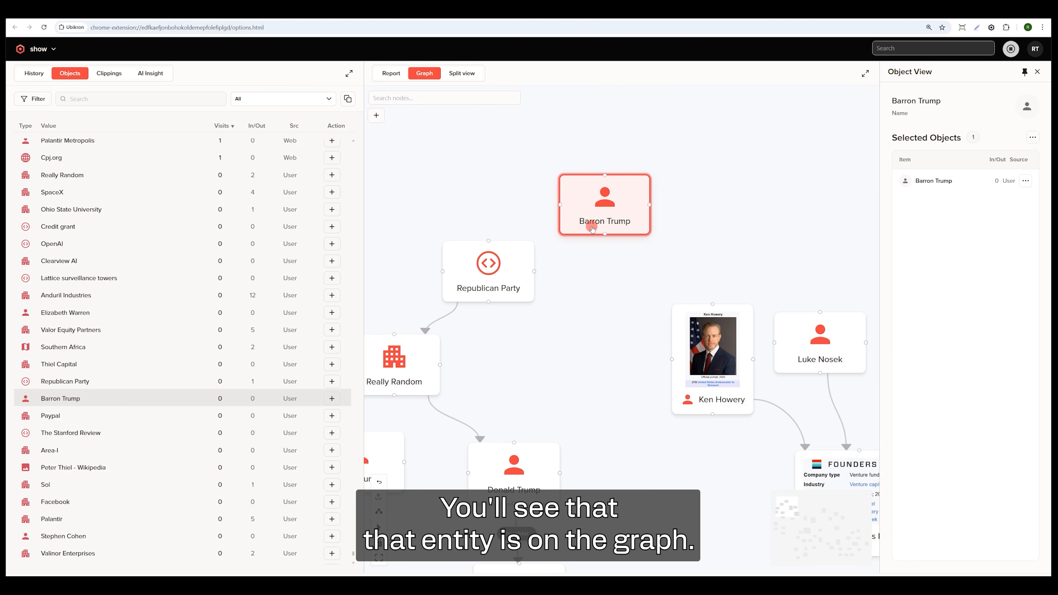
pyautogui.moveTo(606, 199); pyautogui.dragTo(527, 441)
pyautogui.click(584, 483)
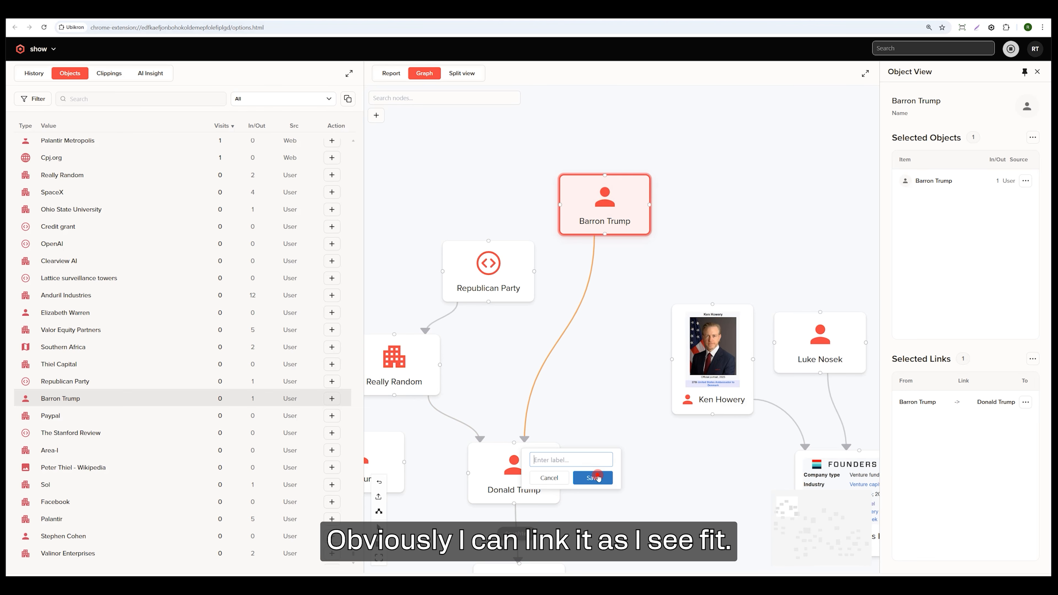
# Examine the linked people and companies across the graph, from the Trump family nodes to Founders Fund and Anduril.
pyautogui.scroll(-3, 594, 375)
pyautogui.moveTo(596, 362); pyautogui.dragTo(583, 286)
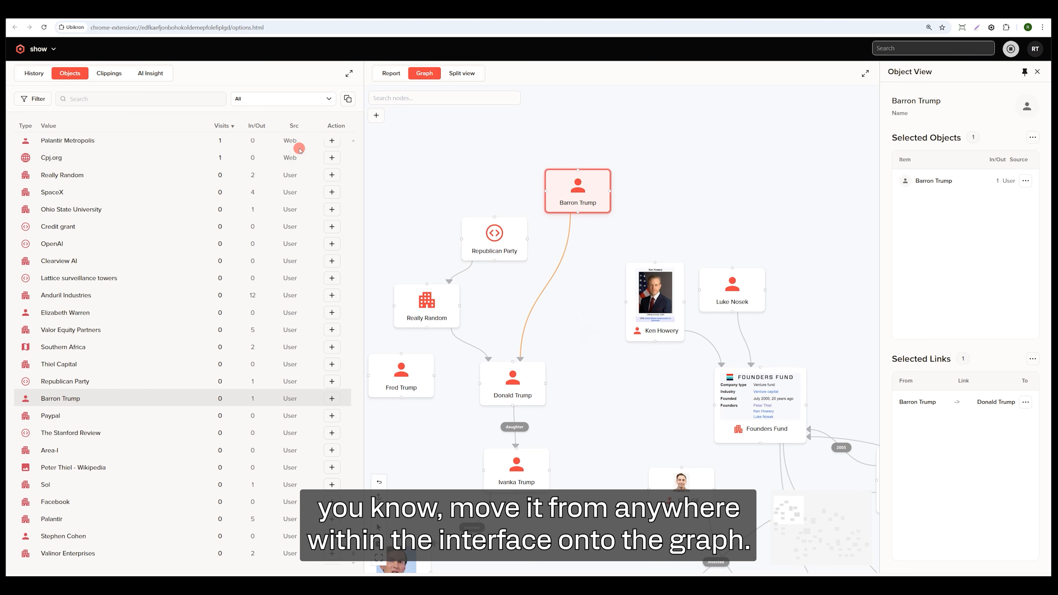
pyautogui.moveTo(594, 338); pyautogui.dragTo(621, 279)
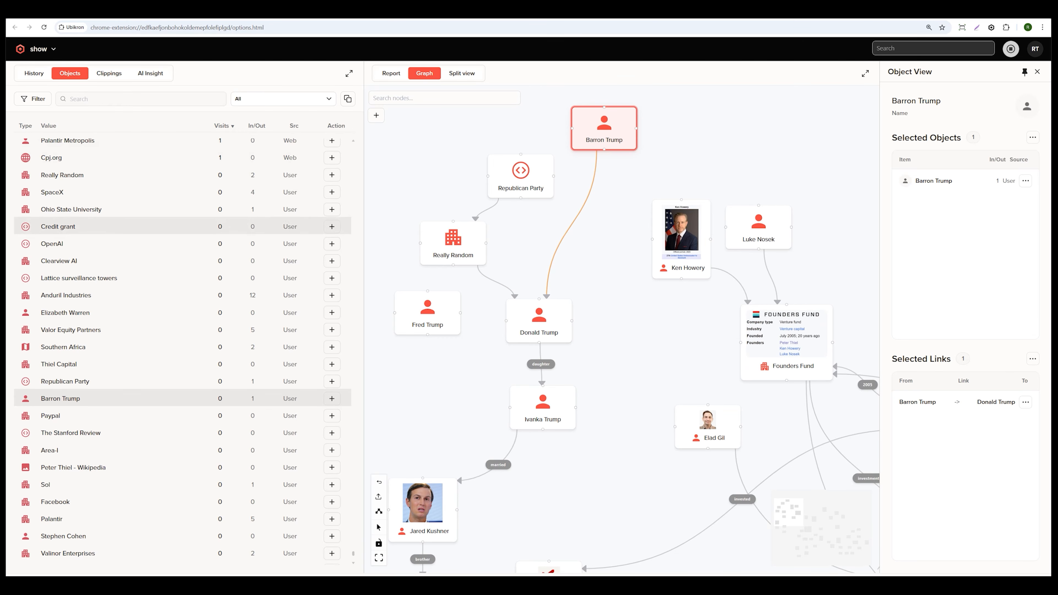
pyautogui.scroll(4, 683, 301)
pyautogui.moveTo(683, 302); pyautogui.dragTo(516, 279)
pyautogui.scroll(-6, 562, 286)
pyautogui.moveTo(763, 244); pyautogui.dragTo(552, 108)
pyautogui.scroll(-1, 637, 184)
pyautogui.scroll(-3, 636, 183)
pyautogui.scroll(4, 604, 191)
pyautogui.scroll(-2, 589, 198)
pyautogui.moveTo(461, 136); pyautogui.dragTo(712, 184)
pyautogui.moveTo(524, 217); pyautogui.dragTo(606, 251)
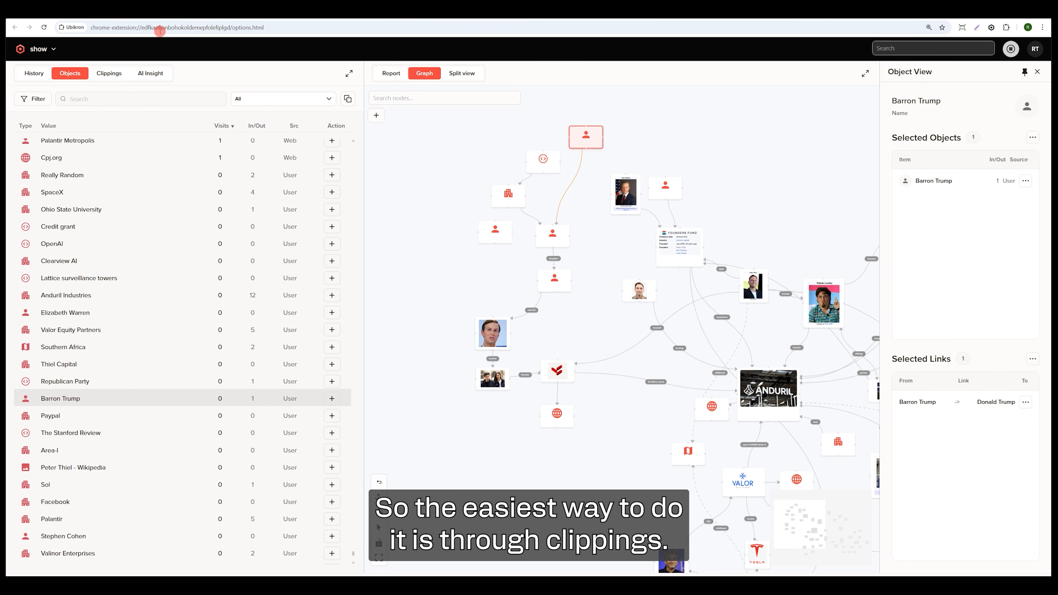
# Open the project's clippings and browse through the captured images.
pyautogui.click(109, 73)
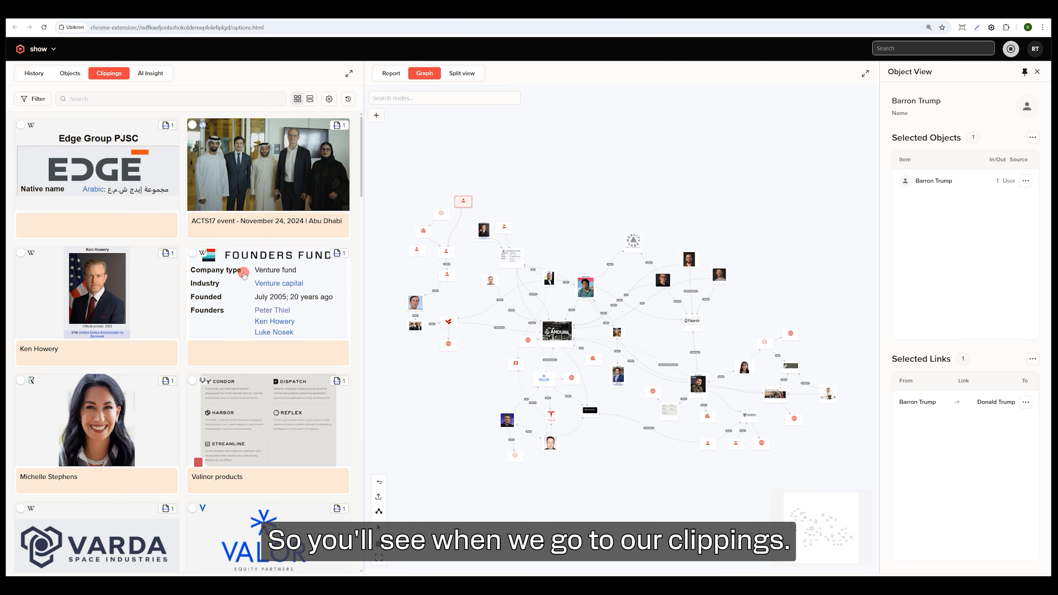
pyautogui.scroll(-15, 244, 274)
pyautogui.scroll(10, 202, 320)
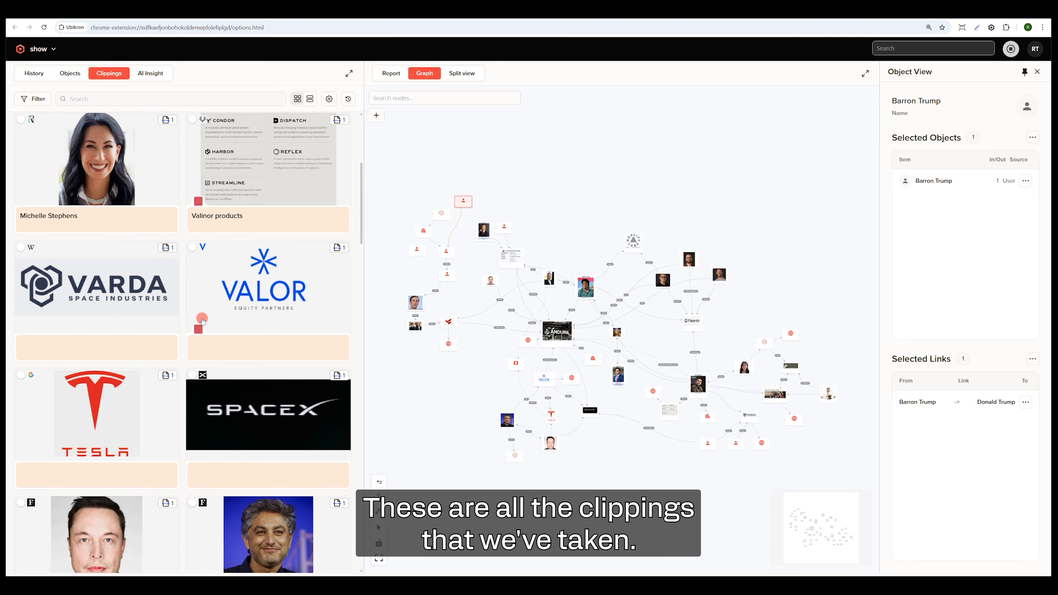
# Open Donald Trump's Wikipedia page from the search results and save its official portrait as a clipping without a note.
pyautogui.scroll(5, 202, 320)
pyautogui.scroll(5, 430, 340)
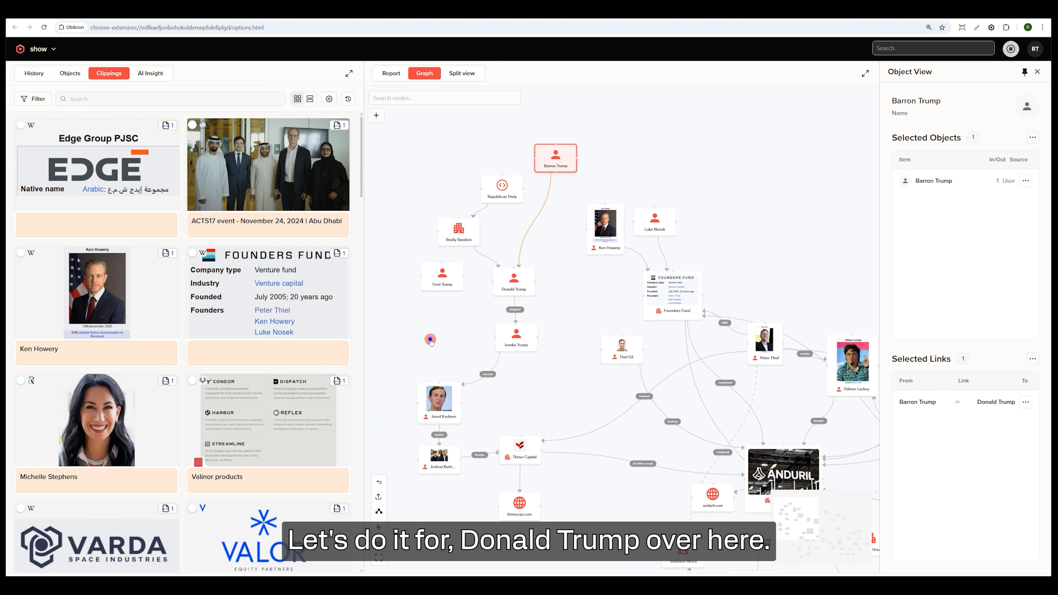
pyautogui.scroll(5, 546, 259)
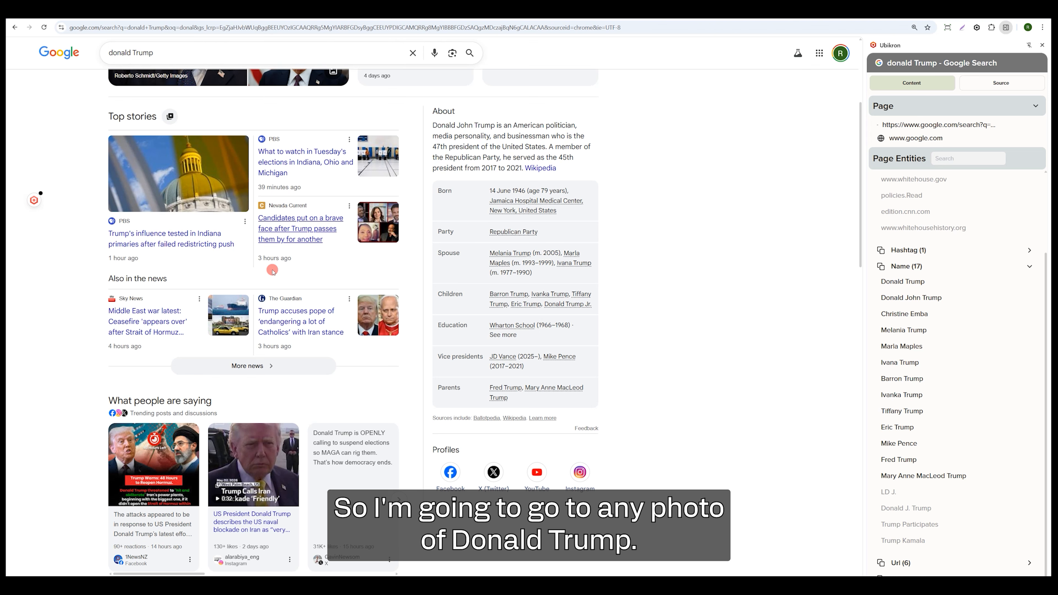
pyautogui.scroll(5, 273, 271)
pyautogui.scroll(-9, 271, 275)
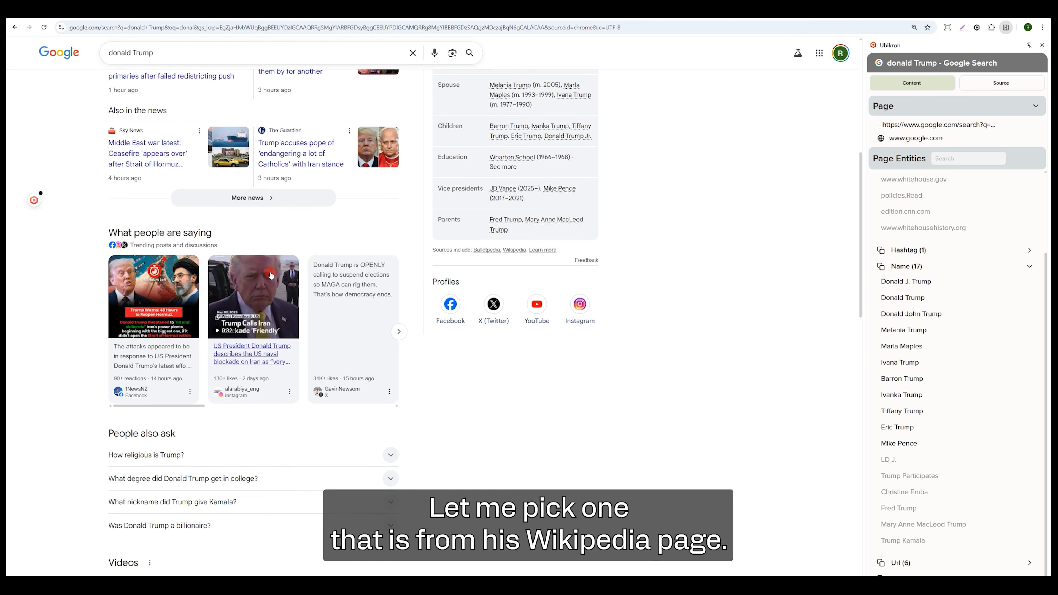
pyautogui.scroll(-10, 269, 273)
pyautogui.click(119, 259)
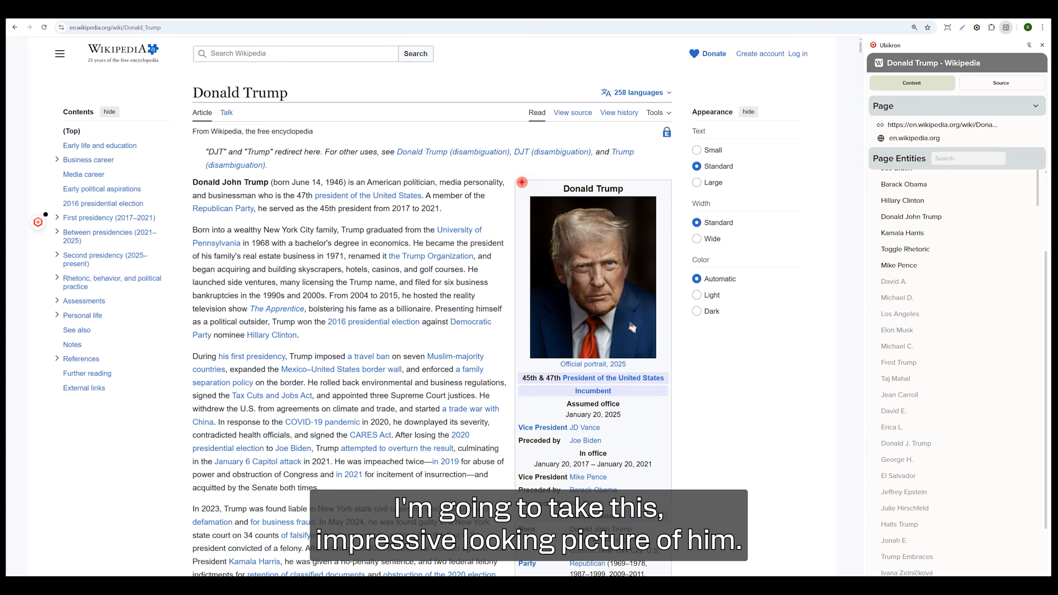
pyautogui.moveTo(522, 182); pyautogui.dragTo(664, 360)
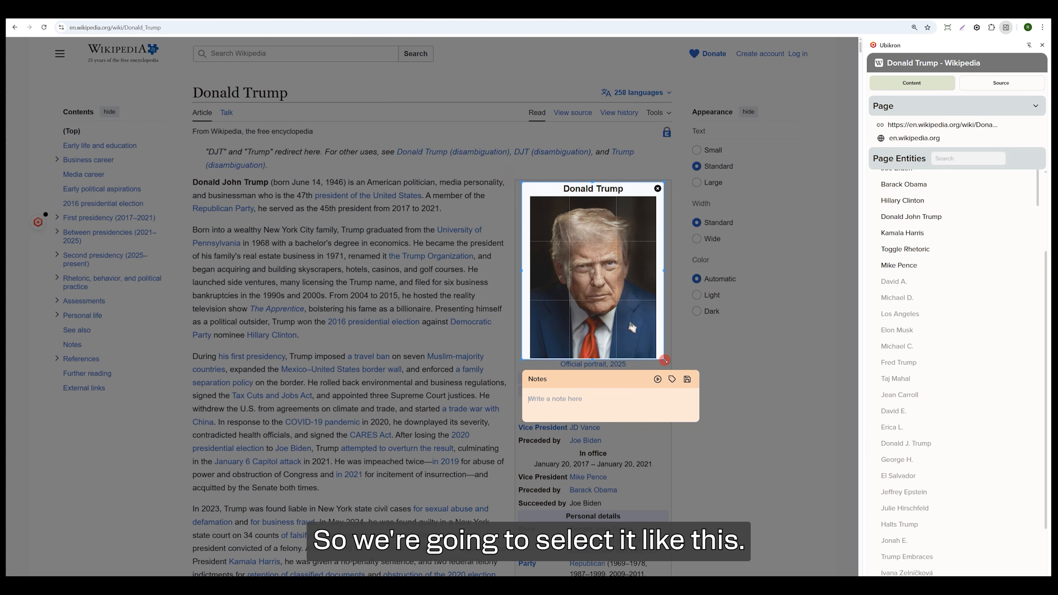
pyautogui.press('Return')
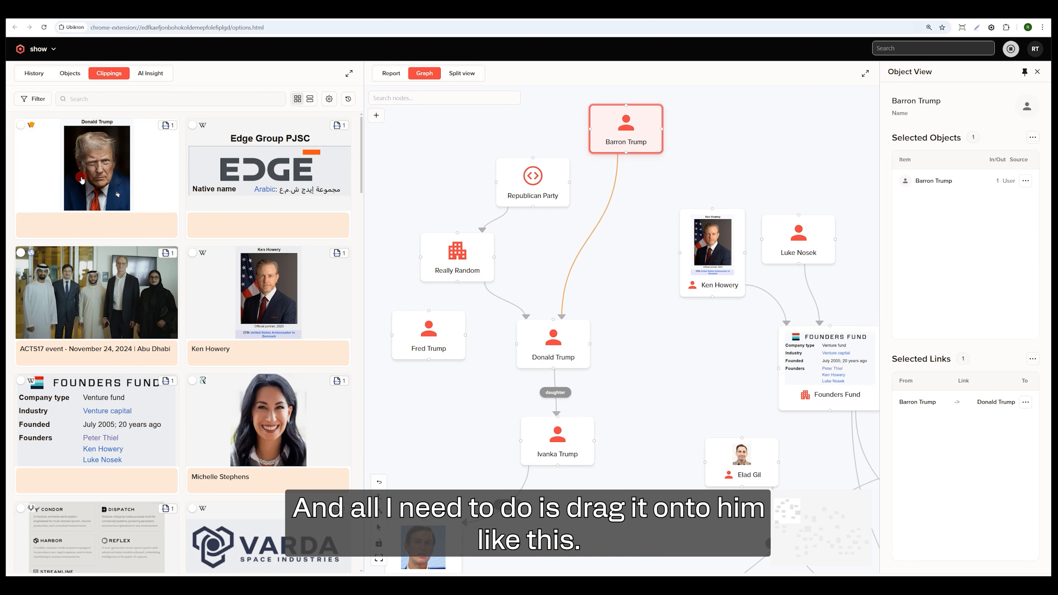
# Attach the new portrait clipping to the Donald Trump node in the Ubikron graph and size the node to show the image.
pyautogui.moveTo(99, 161); pyautogui.dragTo(553, 335)
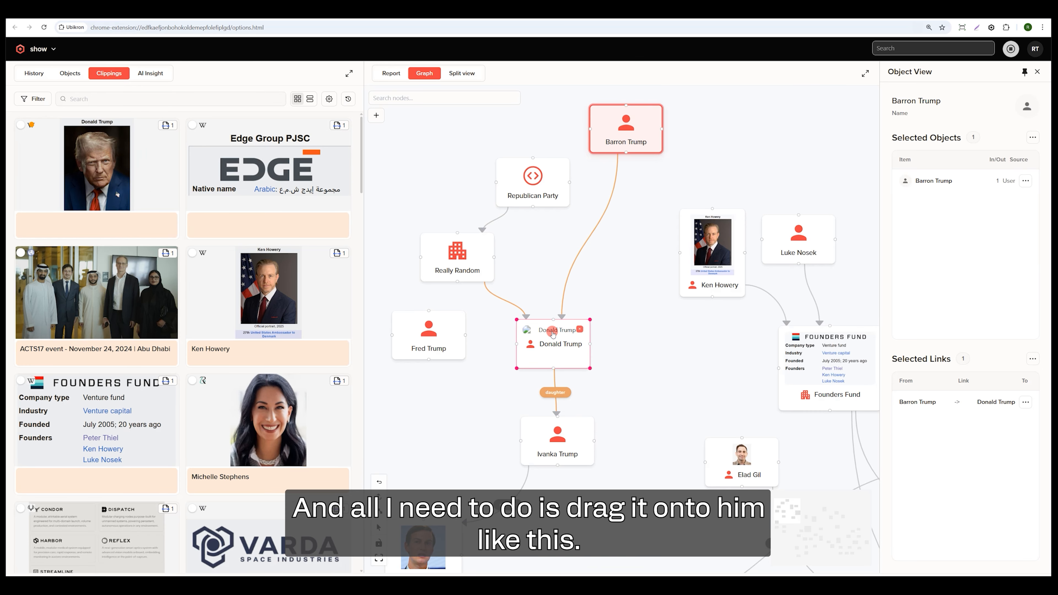
pyautogui.scroll(5, 604, 306)
pyautogui.rightClick(574, 350)
pyautogui.click(615, 417)
pyautogui.moveTo(593, 335); pyautogui.dragTo(619, 249)
pyautogui.scroll(-5, 678, 276)
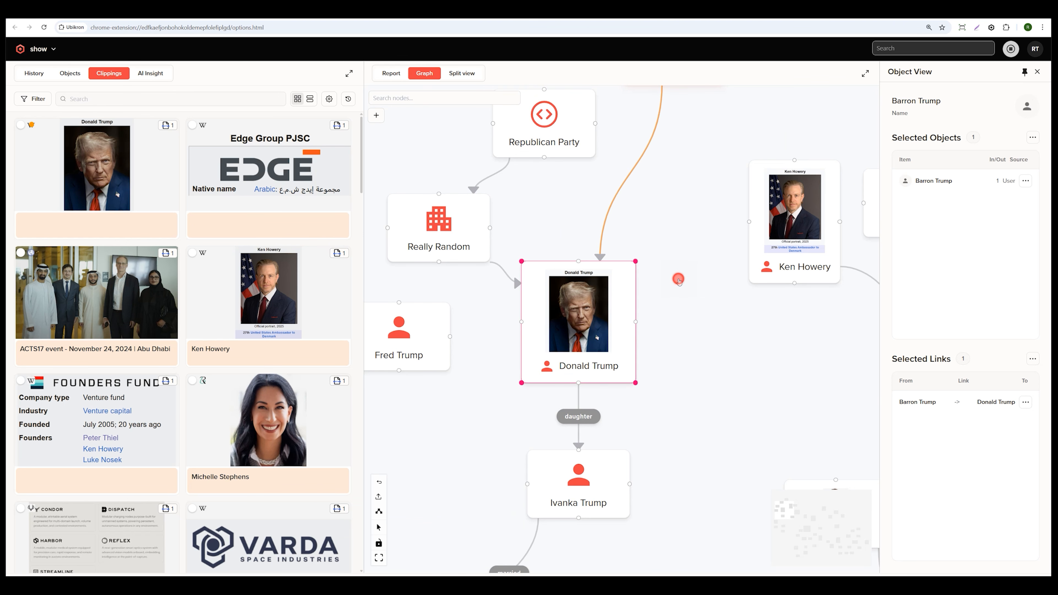
# Move the Donald Trump node closer to the Ivanka Trump node, just above it.
pyautogui.click(710, 315)
pyautogui.moveTo(710, 315); pyautogui.dragTo(626, 297)
pyautogui.click(515, 330)
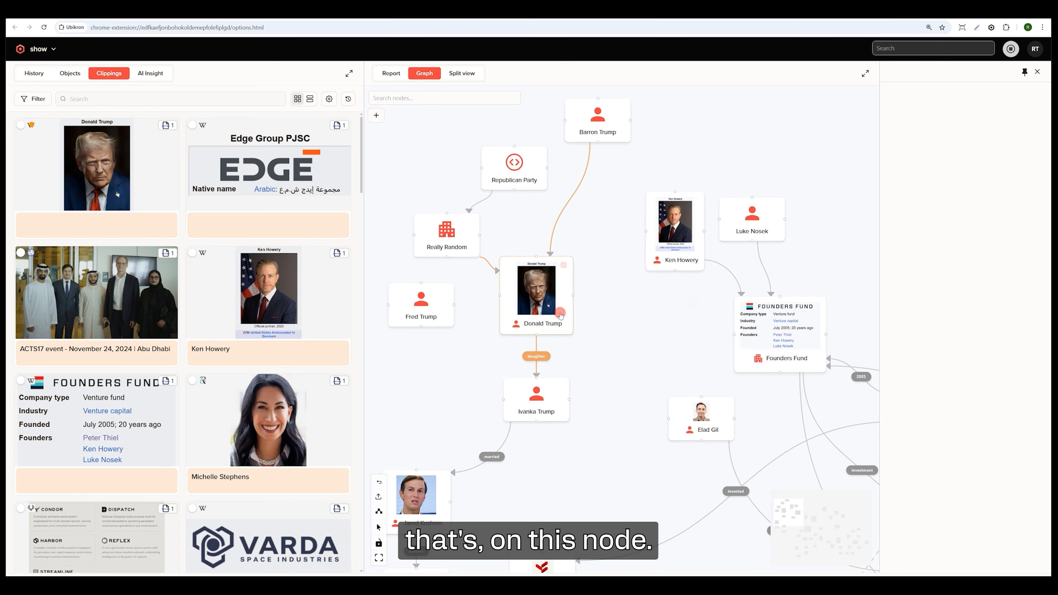
pyautogui.click(578, 289)
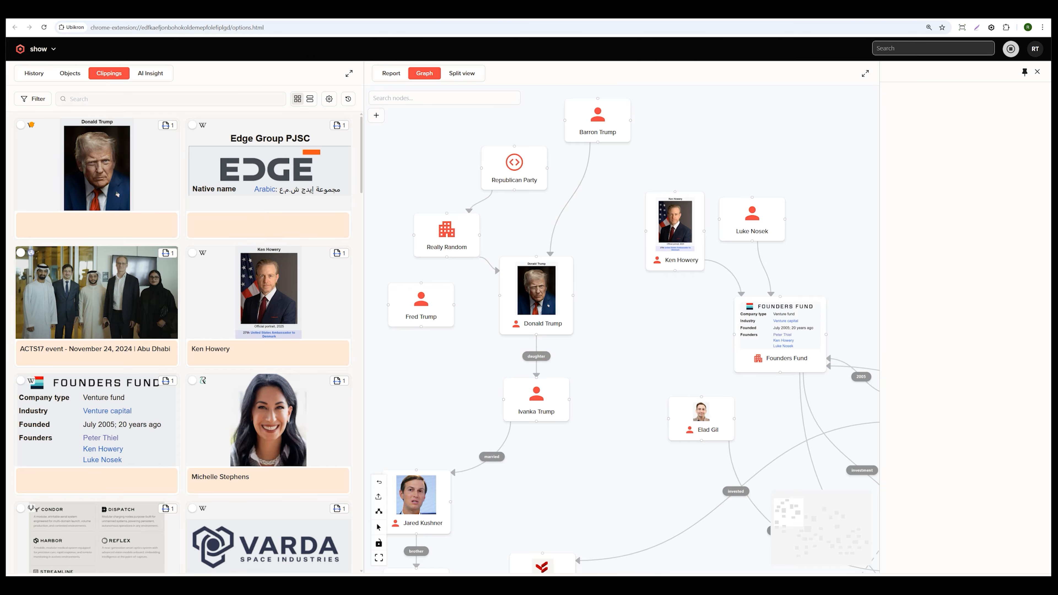
pyautogui.click(412, 140)
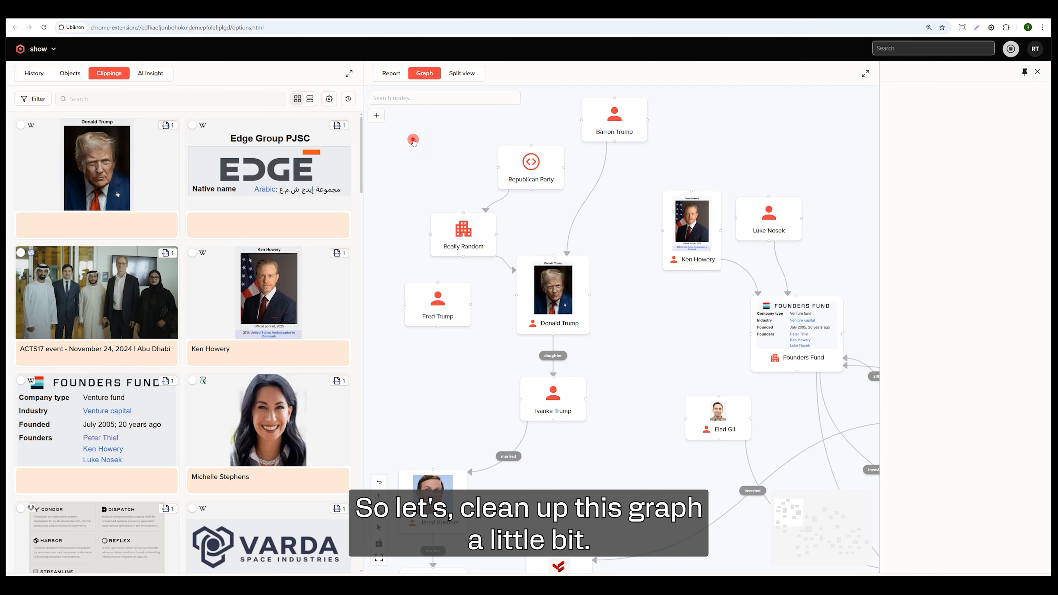
pyautogui.moveTo(555, 295); pyautogui.dragTo(605, 341)
pyautogui.scroll(-3, 542, 293)
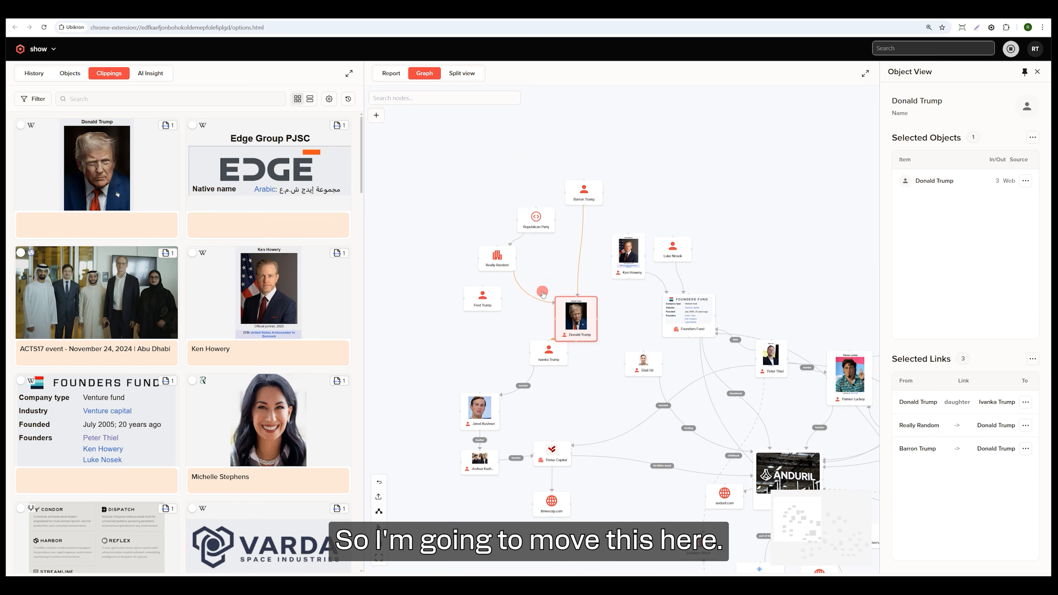
# Group Fred Trump with the Barron Trump, Republican Party and Really Random nodes and delete all four from the graph.
pyautogui.moveTo(482, 301); pyautogui.dragTo(498, 200)
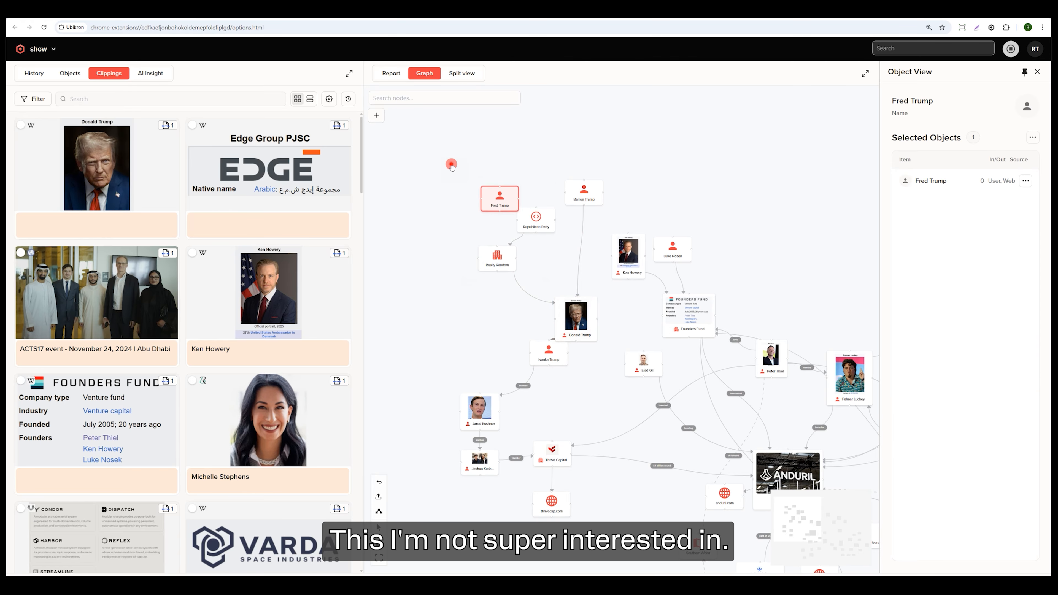
pyautogui.moveTo(451, 163); pyautogui.dragTo(603, 289)
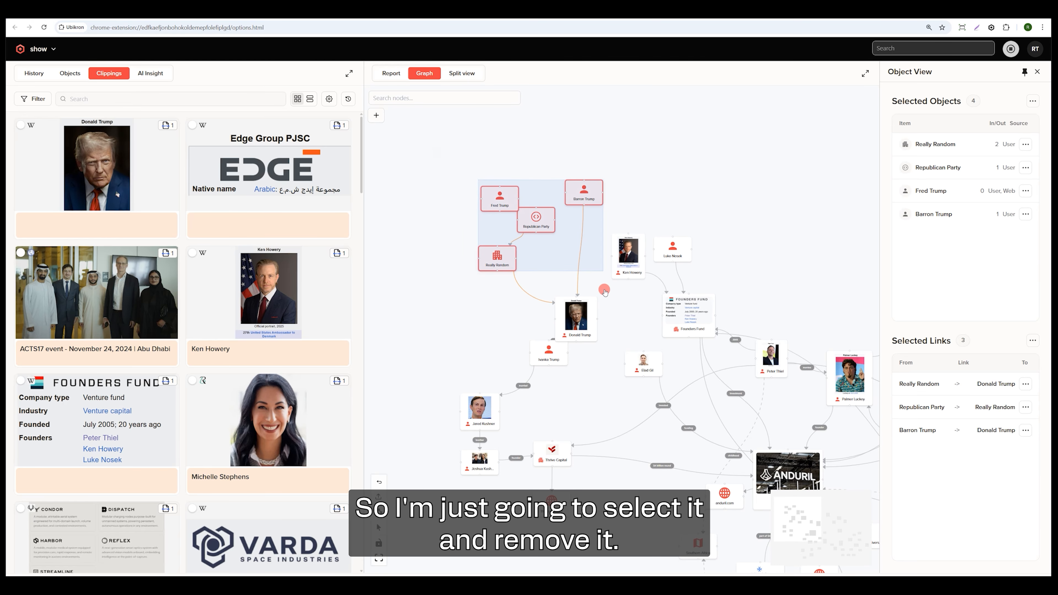
pyautogui.press('Delete')
pyautogui.click(658, 353)
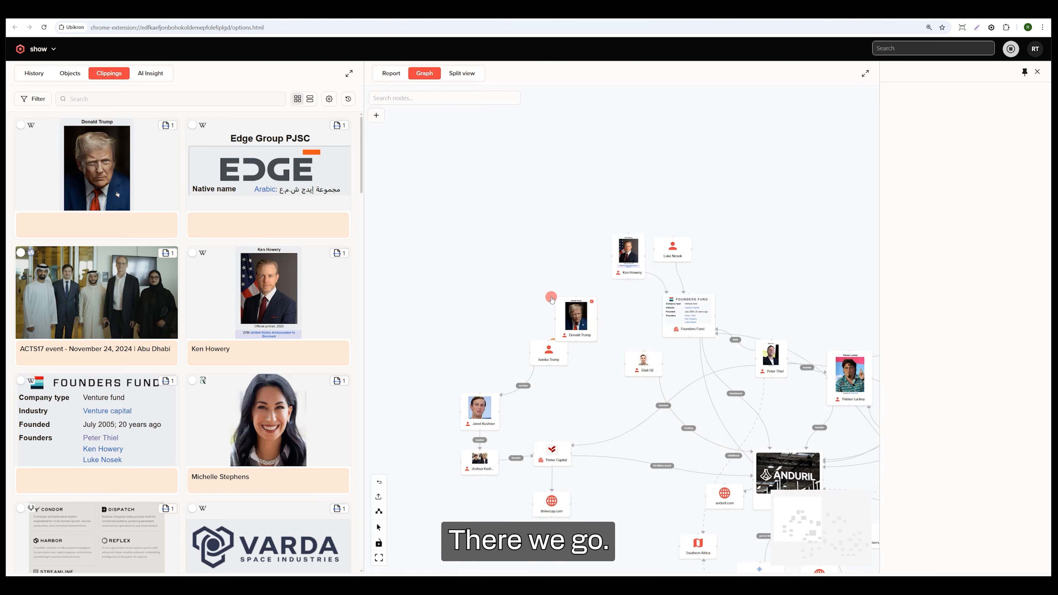
# Select the Donald Trump node and inspect its details and remaining connections in the graph.
pyautogui.click(576, 308)
pyautogui.scroll(3, 582, 349)
pyautogui.click(514, 329)
pyautogui.click(496, 248)
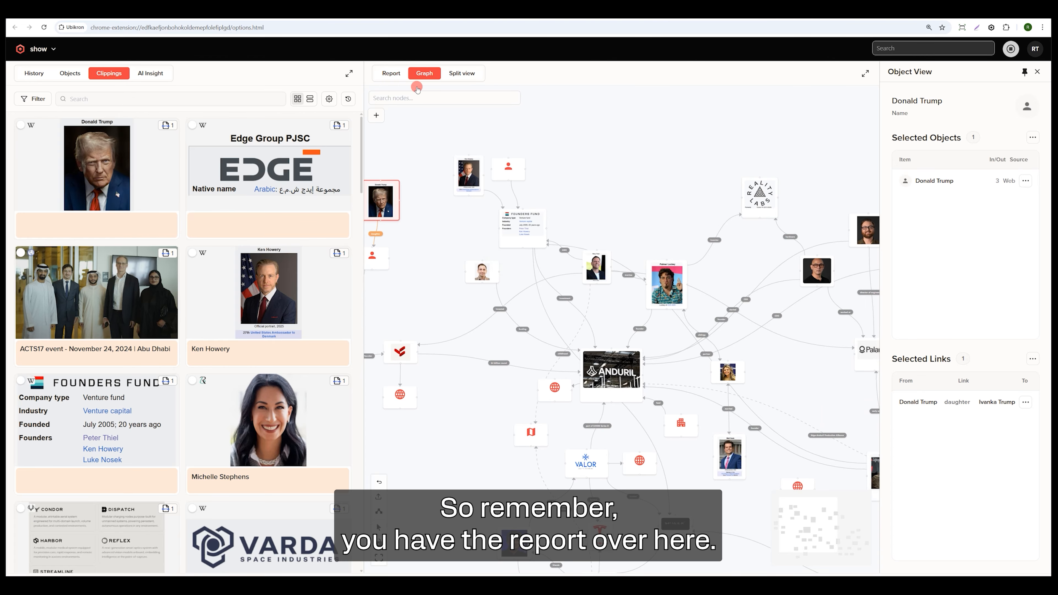
# Open the project report and look through its Anduril Industries and Palmer Luckey sections.
pyautogui.click(391, 73)
pyautogui.scroll(10, 633, 222)
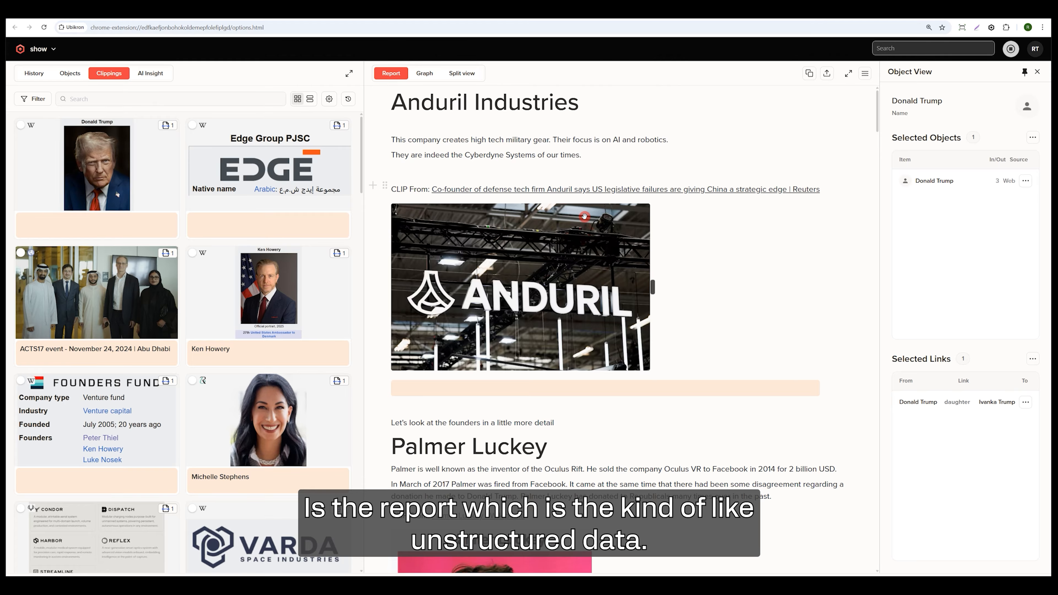
pyautogui.scroll(-8, 587, 216)
pyautogui.scroll(-10, 587, 216)
pyautogui.scroll(20, 586, 217)
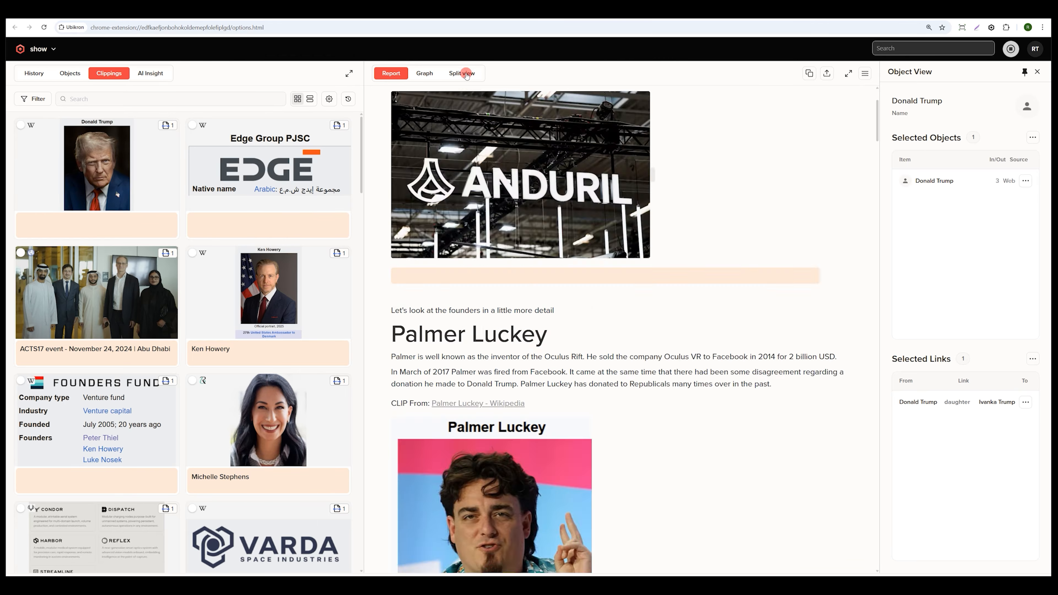
# Show the graph and the report side by side and expand the split view to the full window.
pyautogui.click(425, 73)
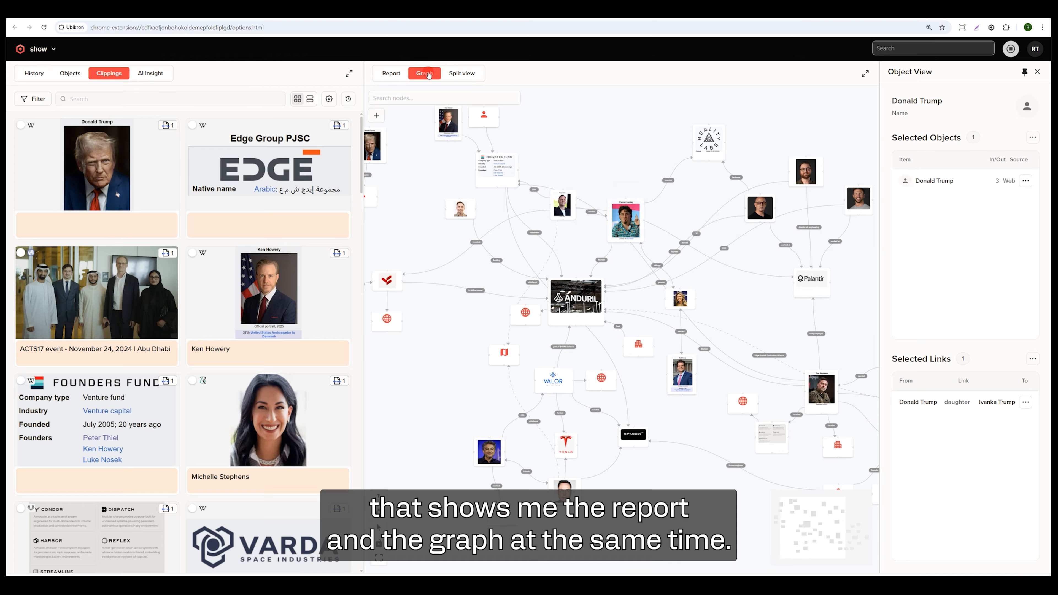
pyautogui.click(466, 74)
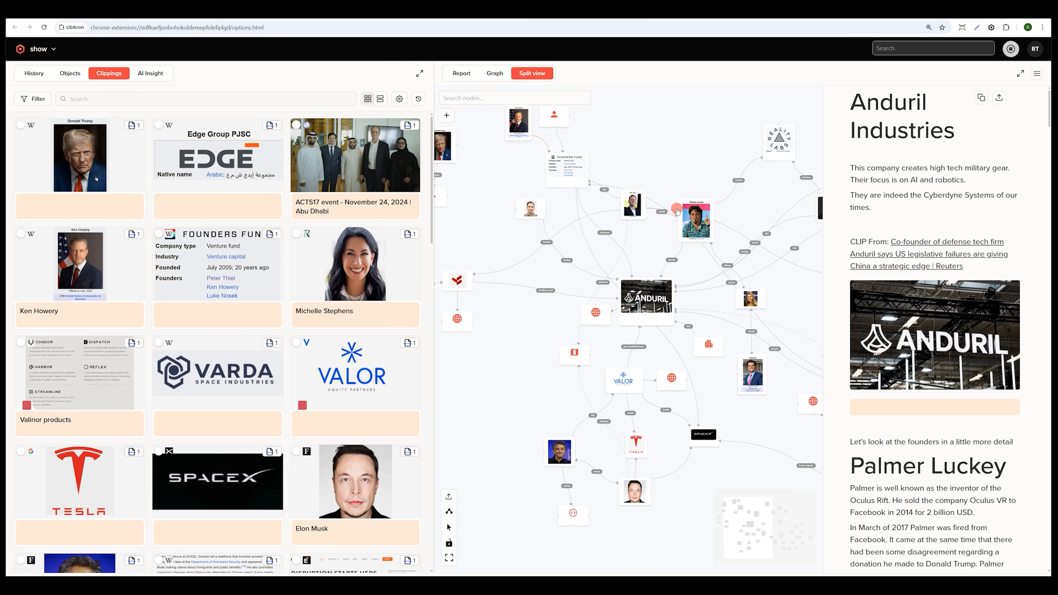
pyautogui.click(1021, 71)
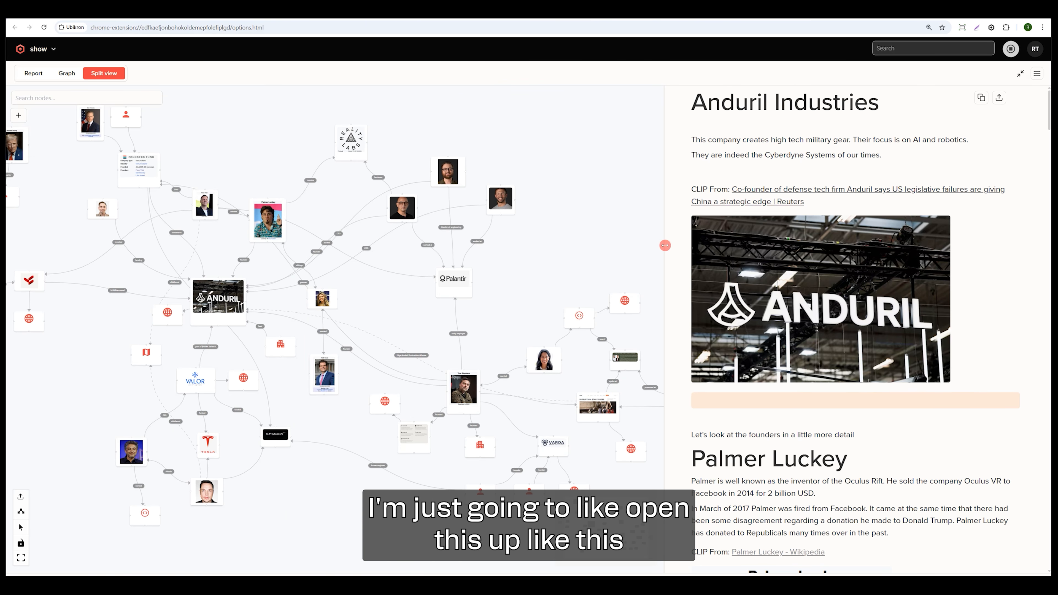
# Select the Trae Stephens node in the graph and view the matching section of the report.
pyautogui.scroll(3, 564, 240)
pyautogui.moveTo(524, 250); pyautogui.dragTo(548, 211)
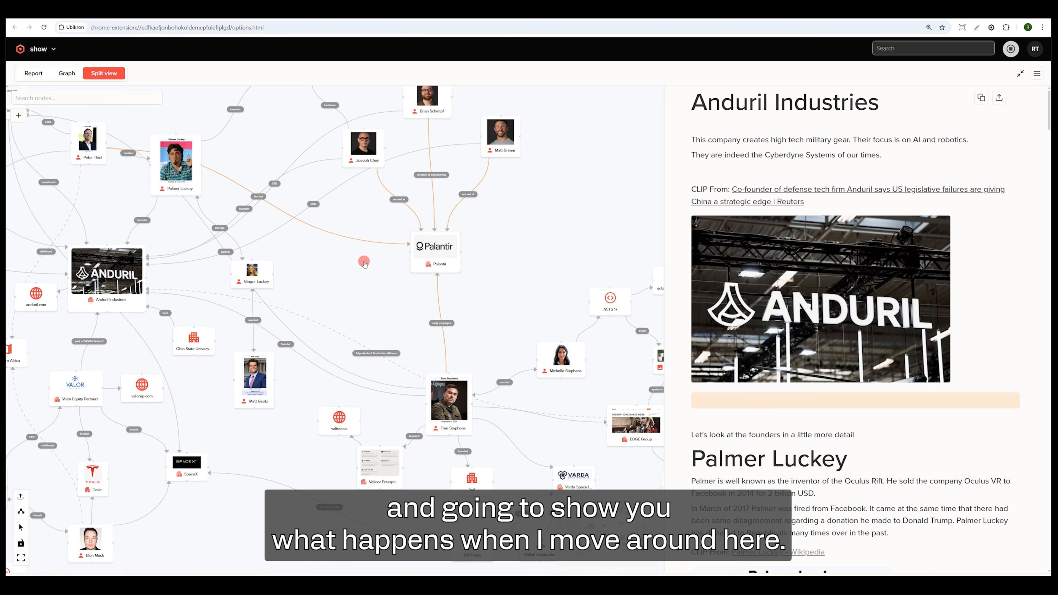
pyautogui.moveTo(305, 276); pyautogui.dragTo(356, 206)
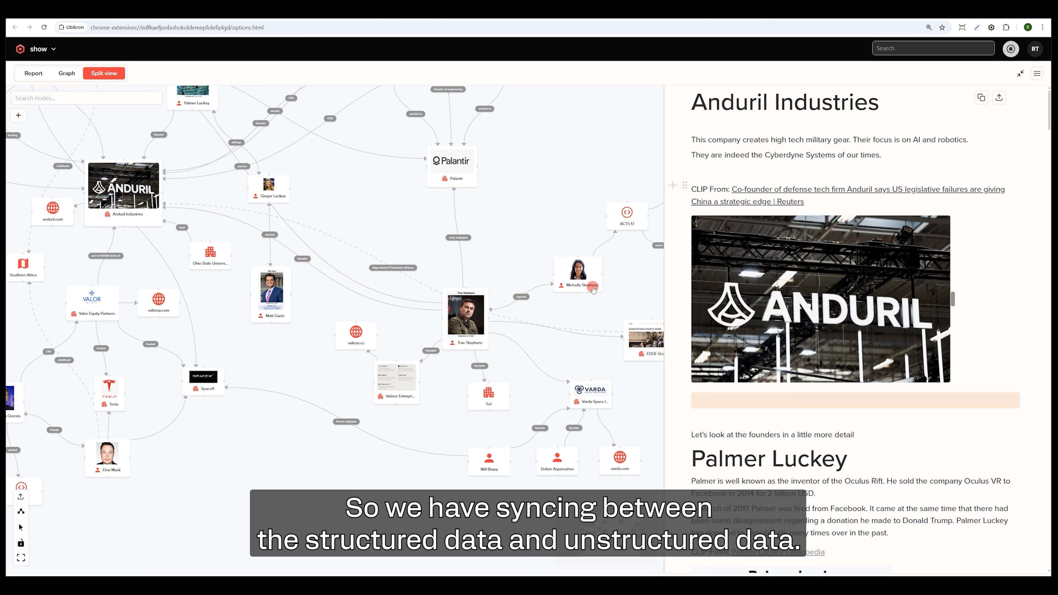
pyautogui.scroll(3, 508, 250)
pyautogui.scroll(1, 509, 250)
pyautogui.moveTo(501, 252); pyautogui.dragTo(498, 137)
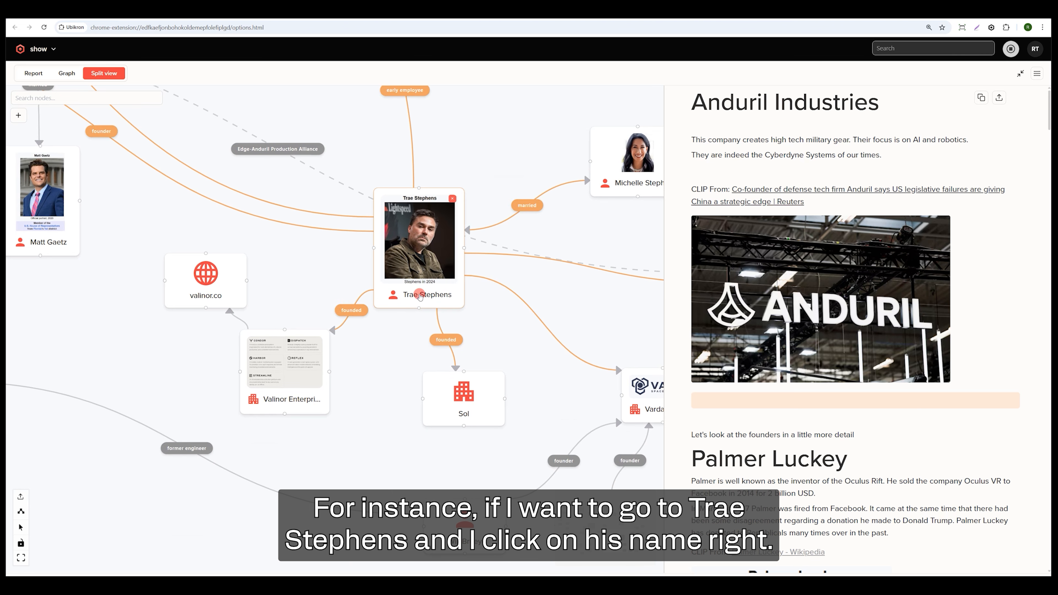
pyautogui.click(421, 301)
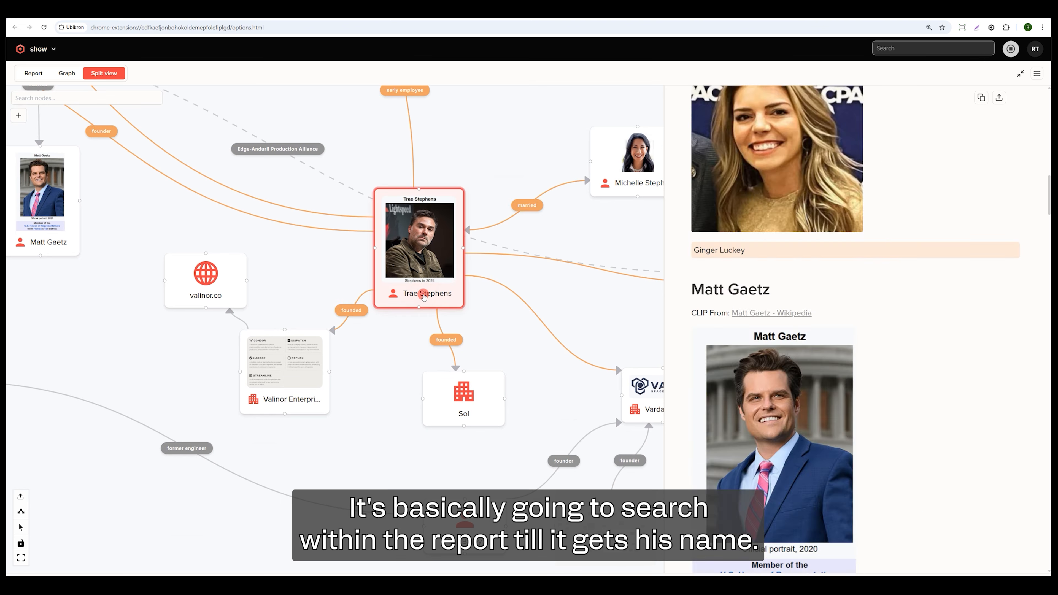
pyautogui.scroll(-2, 888, 208)
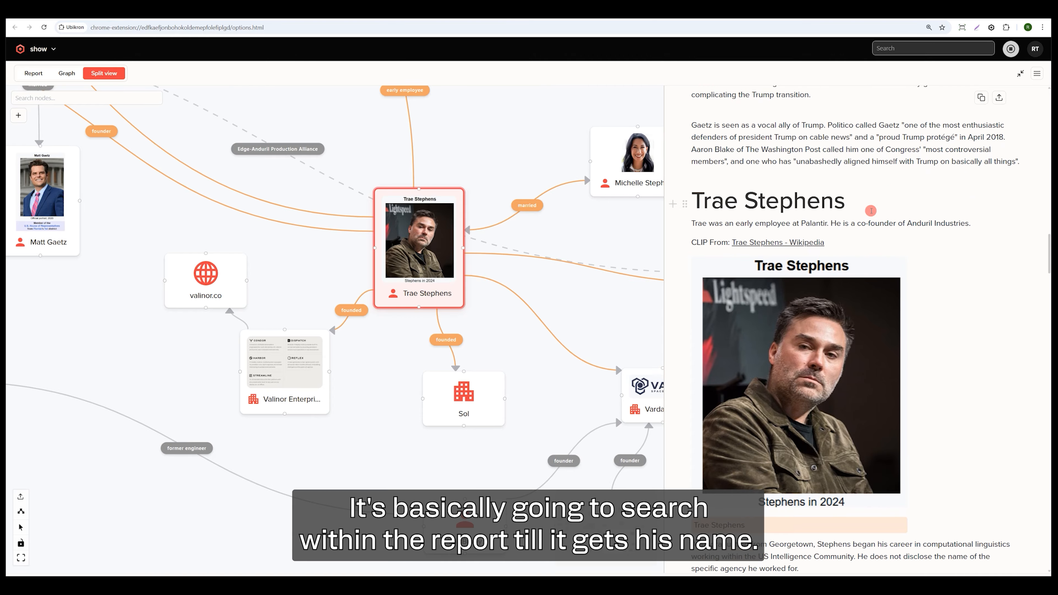
pyautogui.scroll(-2, 713, 222)
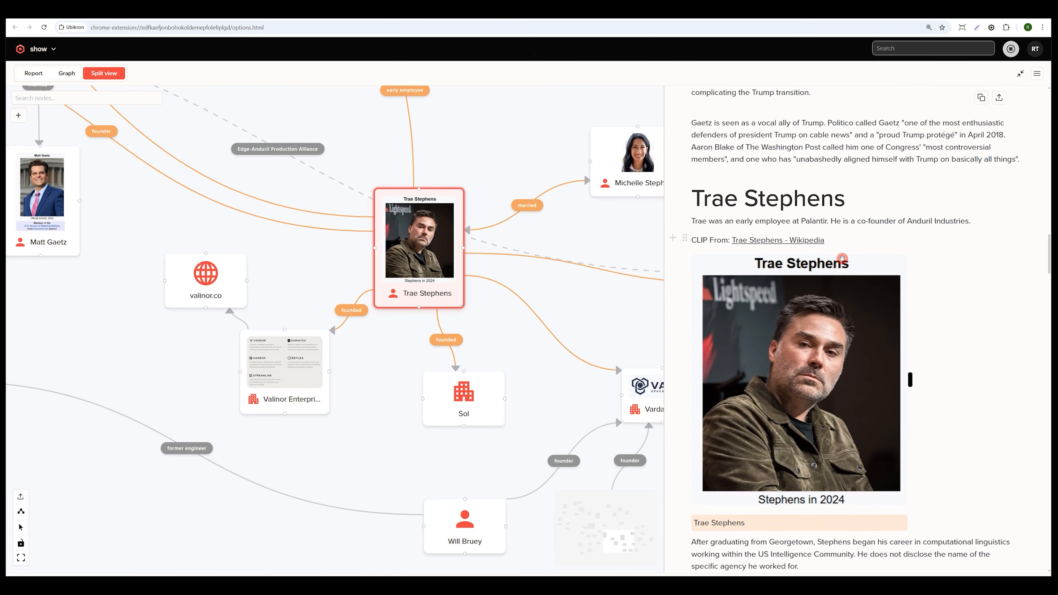
# Select the Elad Gil node in the graph and read the matching section of the report.
pyautogui.moveTo(180, 230); pyautogui.dragTo(542, 372)
pyautogui.moveTo(222, 134); pyautogui.dragTo(611, 284)
pyautogui.moveTo(231, 233); pyautogui.dragTo(534, 292)
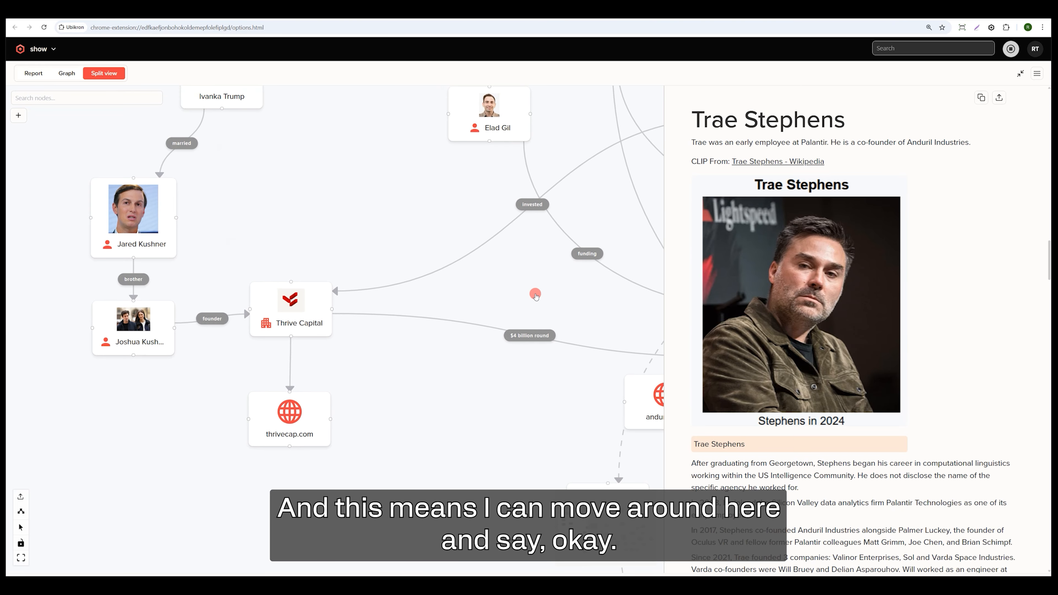
pyautogui.moveTo(377, 186); pyautogui.dragTo(291, 239)
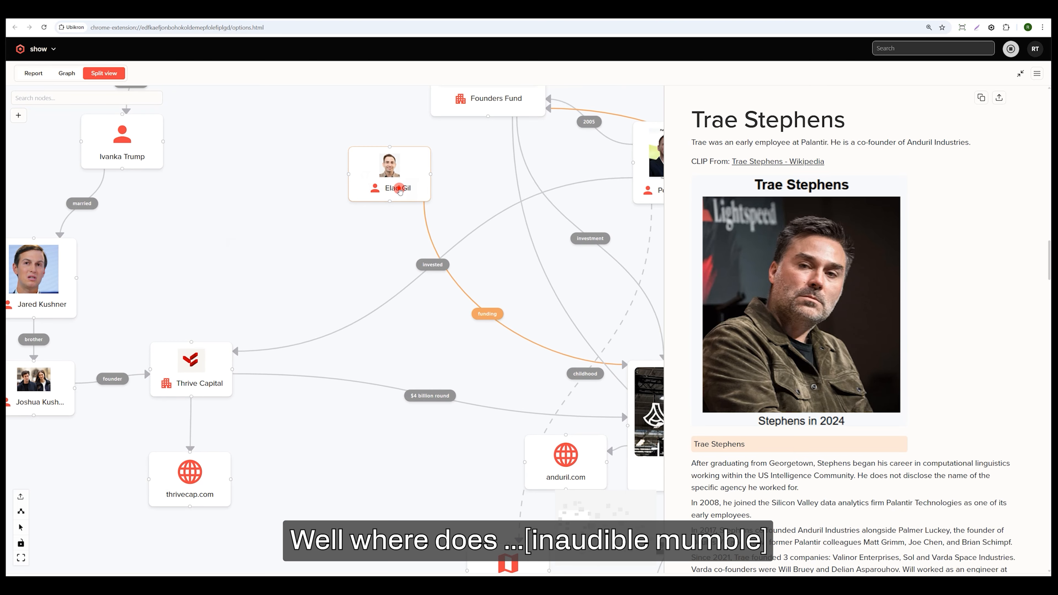
pyautogui.click(399, 188)
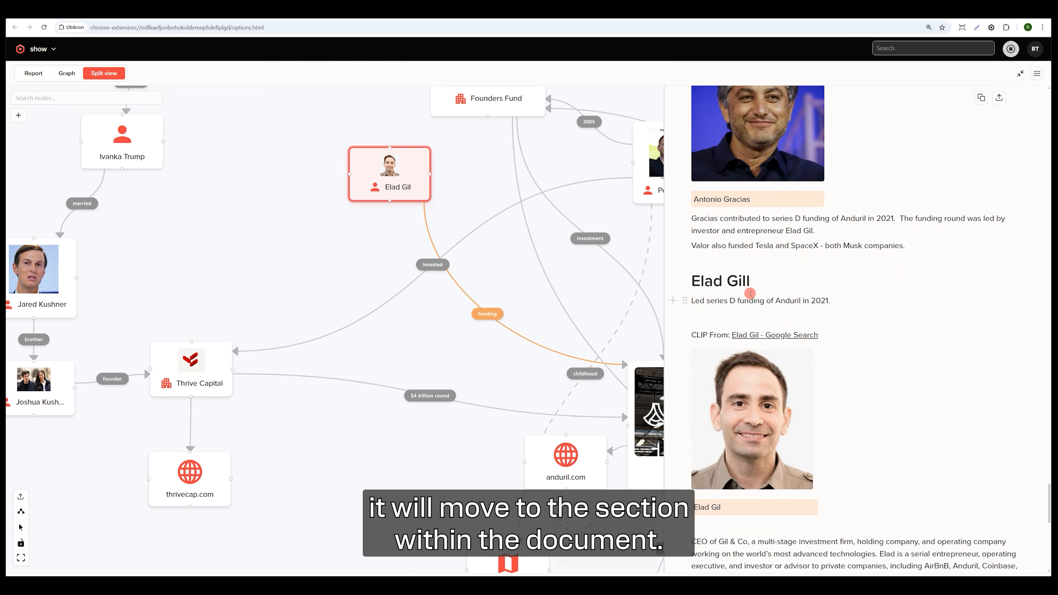
pyautogui.scroll(-4, 751, 294)
pyautogui.scroll(2, 753, 295)
pyautogui.scroll(-2, 854, 274)
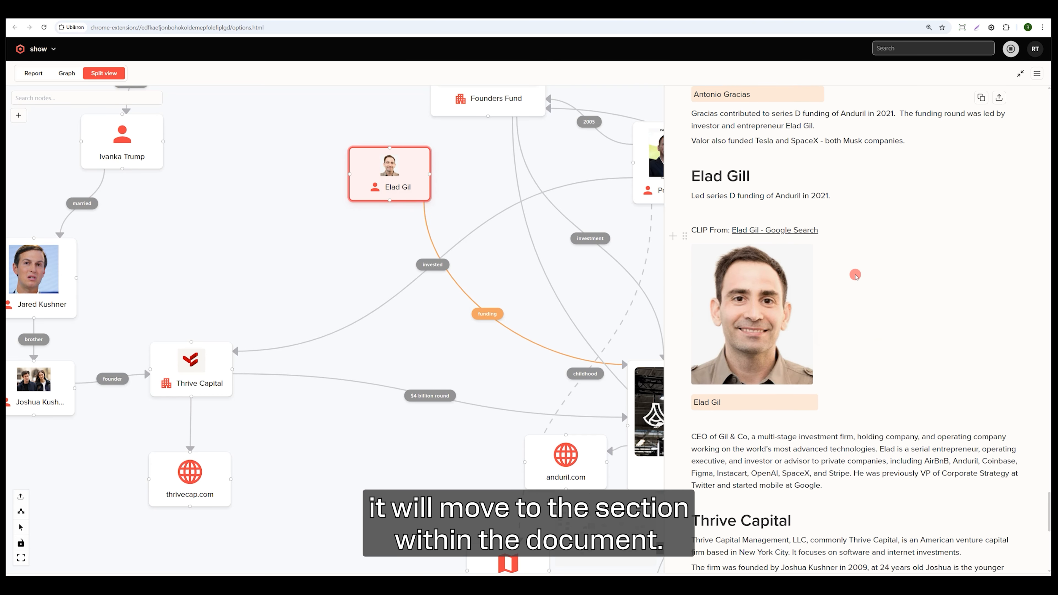
# Locate the Faisal Al Bannai picture in the report and select it to focus the matching node in the graph.
pyautogui.scroll(2, 855, 274)
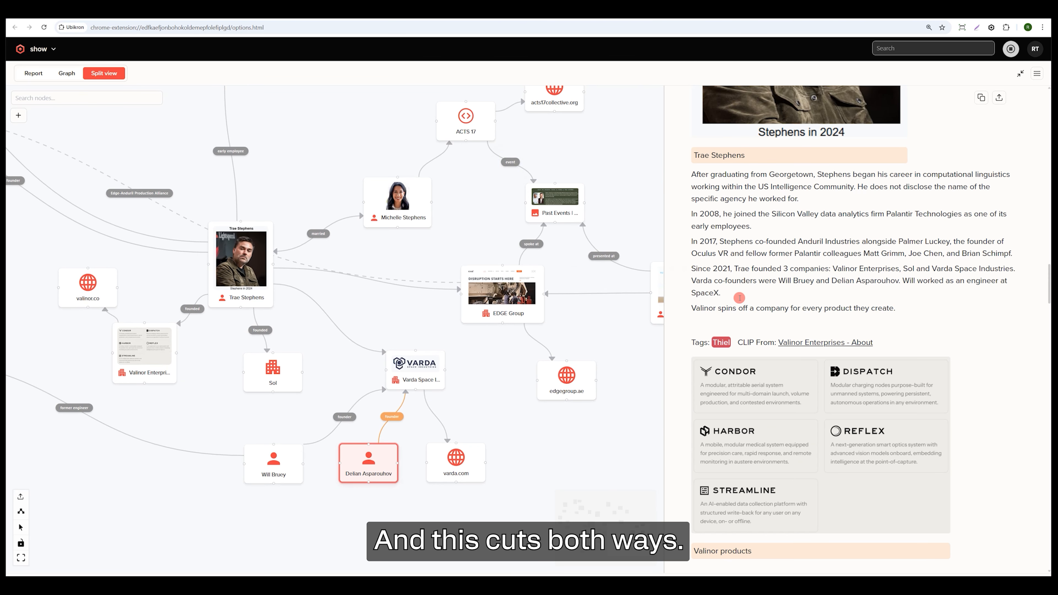
pyautogui.scroll(-6, 792, 292)
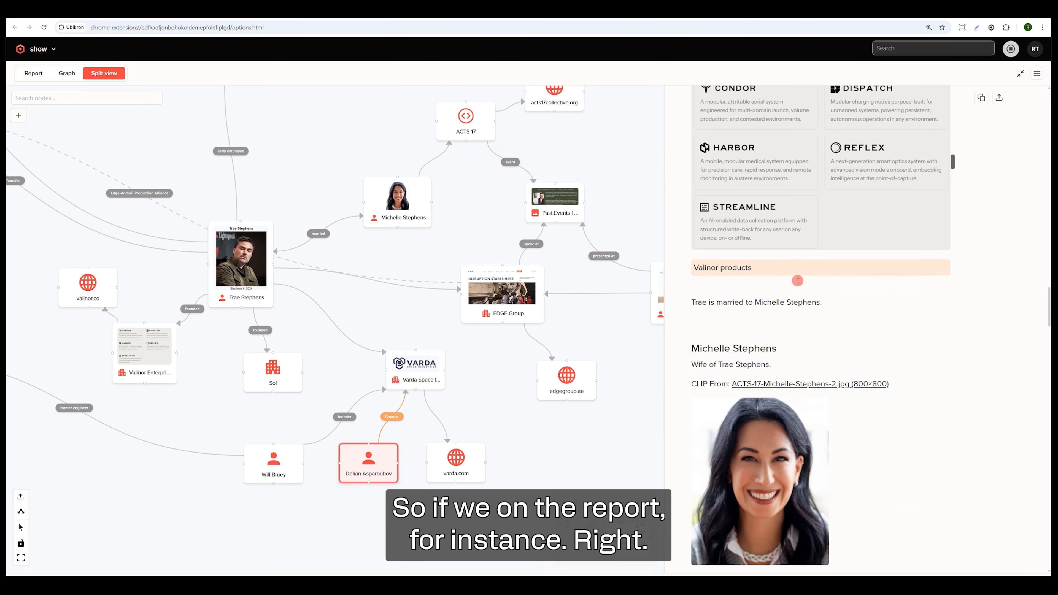
pyautogui.scroll(-15, 805, 293)
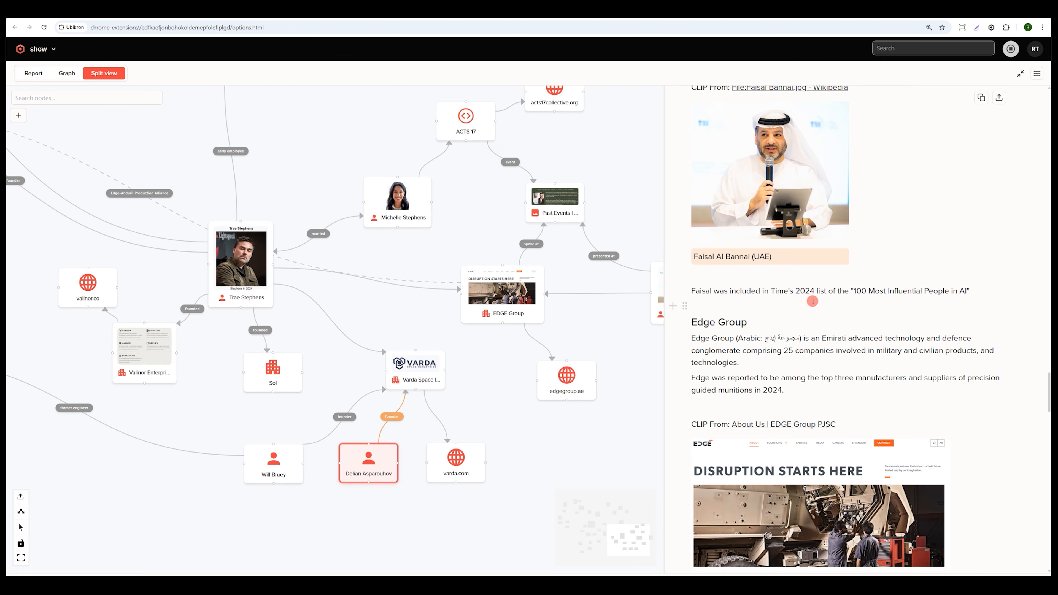
pyautogui.moveTo(296, 168); pyautogui.dragTo(593, 315)
pyautogui.moveTo(279, 230); pyautogui.dragTo(516, 383)
pyautogui.moveTo(293, 128); pyautogui.dragTo(409, 287)
pyautogui.scroll(3, 773, 286)
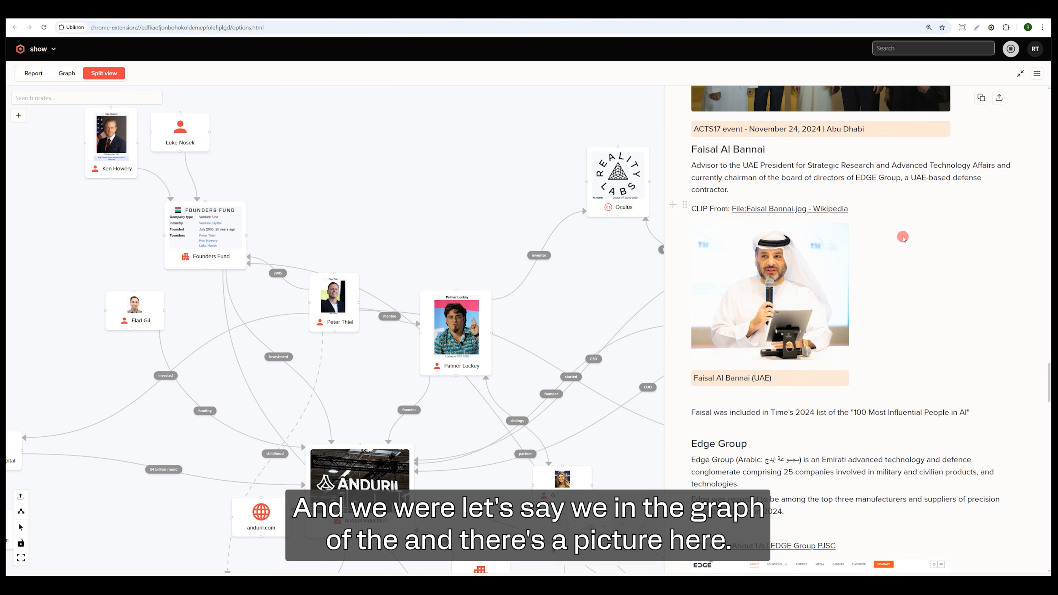
pyautogui.click(773, 286)
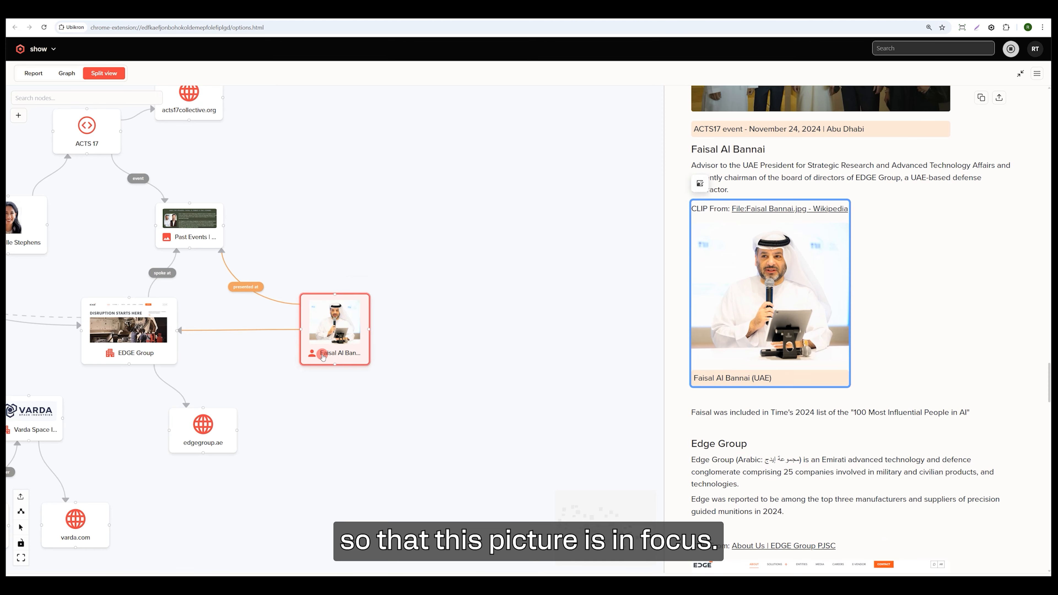
# Trace how the Faisal Al Bannai node links through EDGE Group and Trae Stephens to the other nodes in the graph.
pyautogui.moveTo(418, 300); pyautogui.dragTo(550, 231)
pyautogui.moveTo(193, 180); pyautogui.dragTo(254, 222)
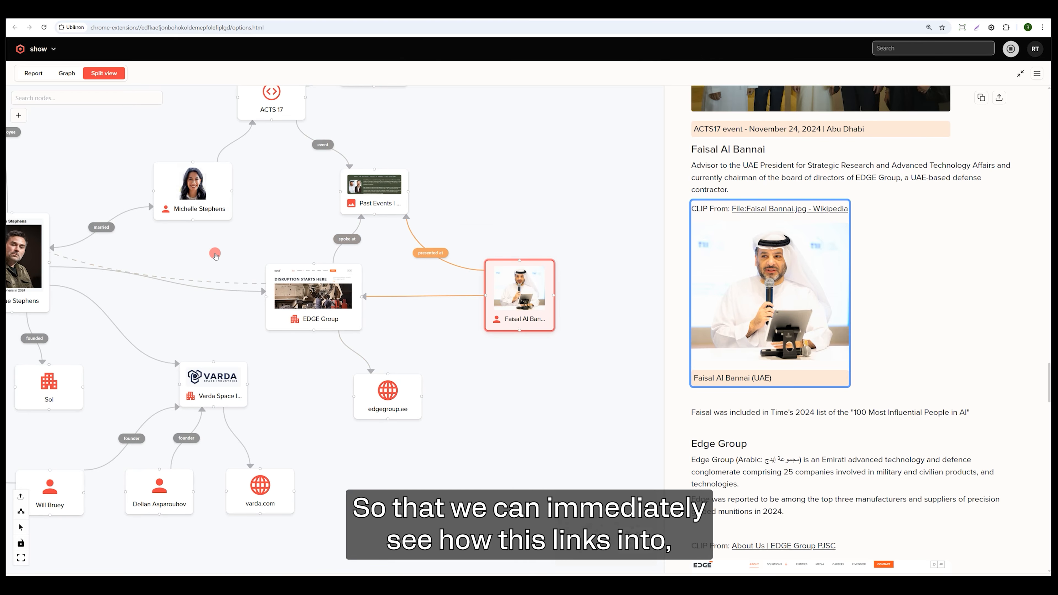
pyautogui.moveTo(44, 144); pyautogui.dragTo(417, 273)
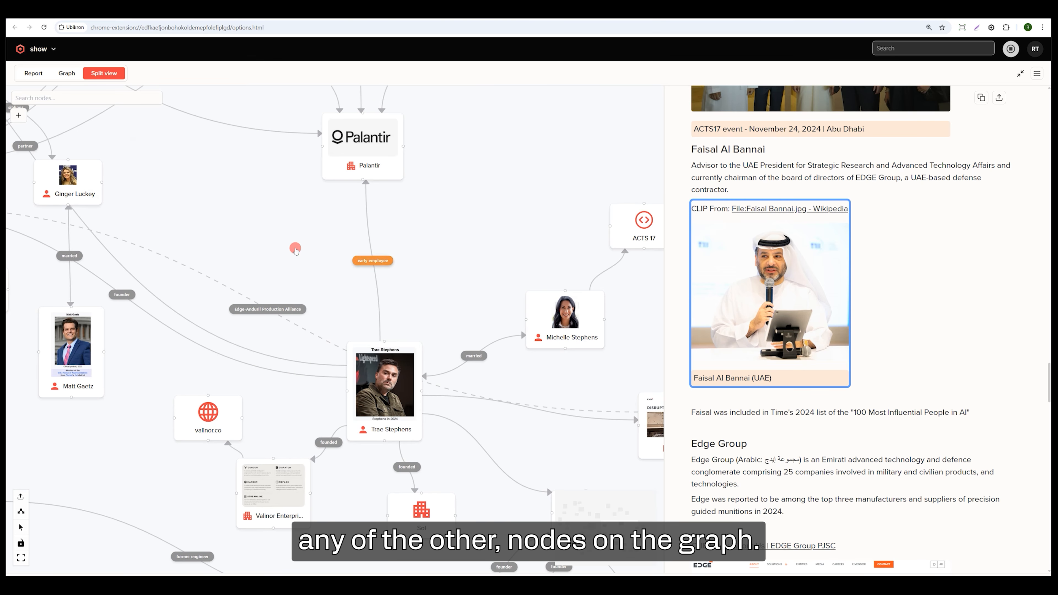
pyautogui.scroll(-2, 218, 207)
pyautogui.scroll(-2, 216, 209)
pyautogui.moveTo(216, 208); pyautogui.dragTo(290, 200)
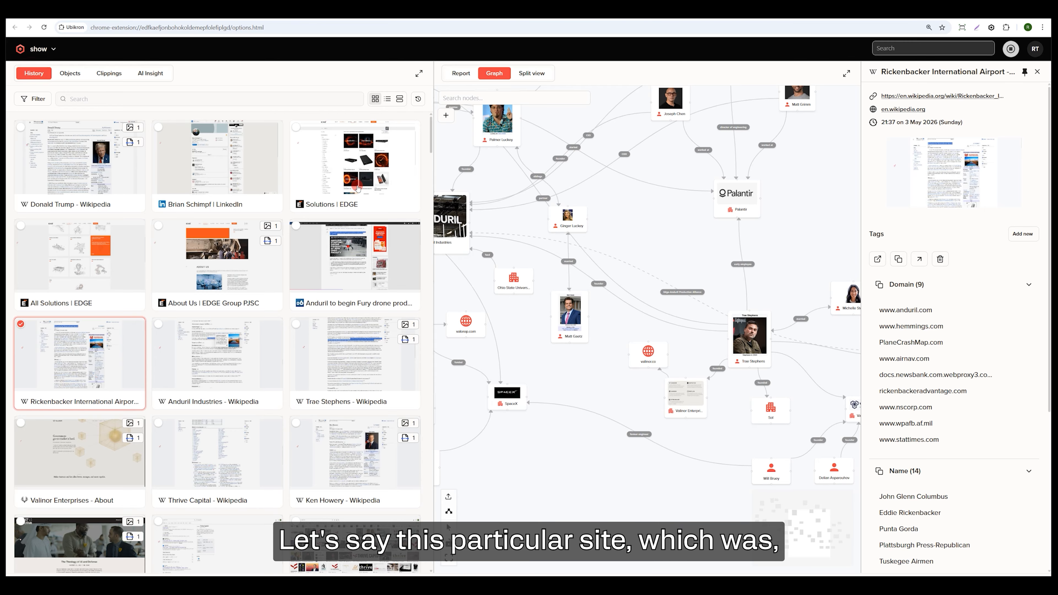
# Add the "Solutions | EDGE" page from the browsing history to the graph, just below the EDGE Group node.
pyautogui.moveTo(647, 235); pyautogui.dragTo(444, 202)
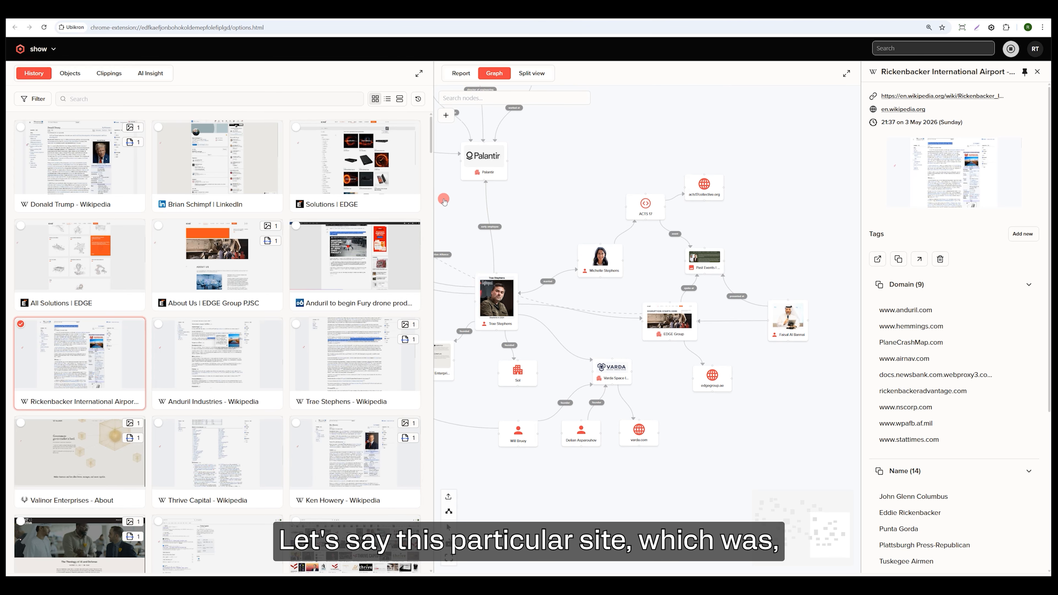
pyautogui.scroll(3, 645, 336)
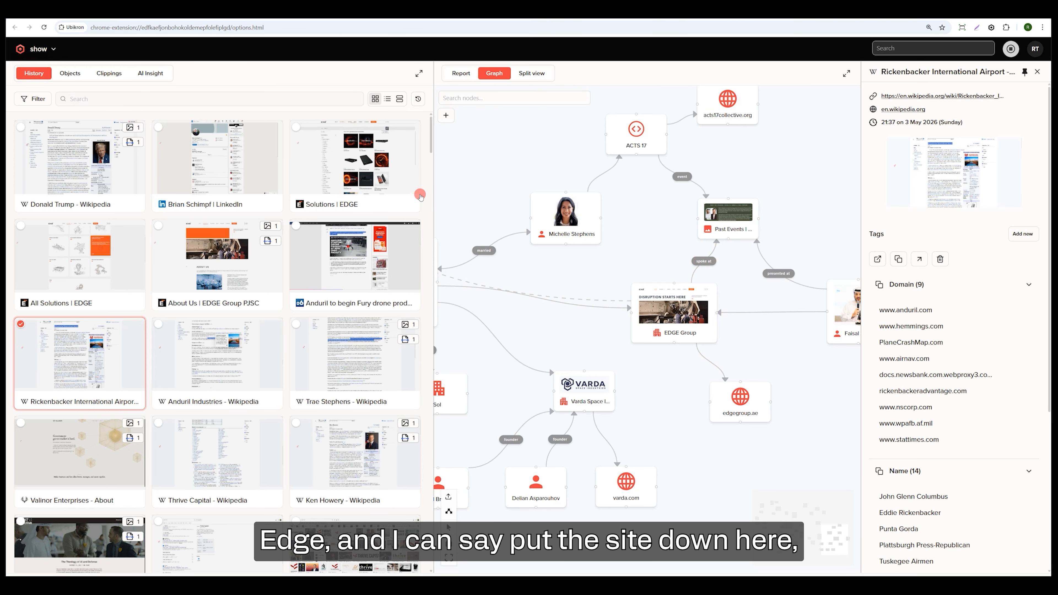
pyautogui.moveTo(657, 296); pyautogui.dragTo(678, 377)
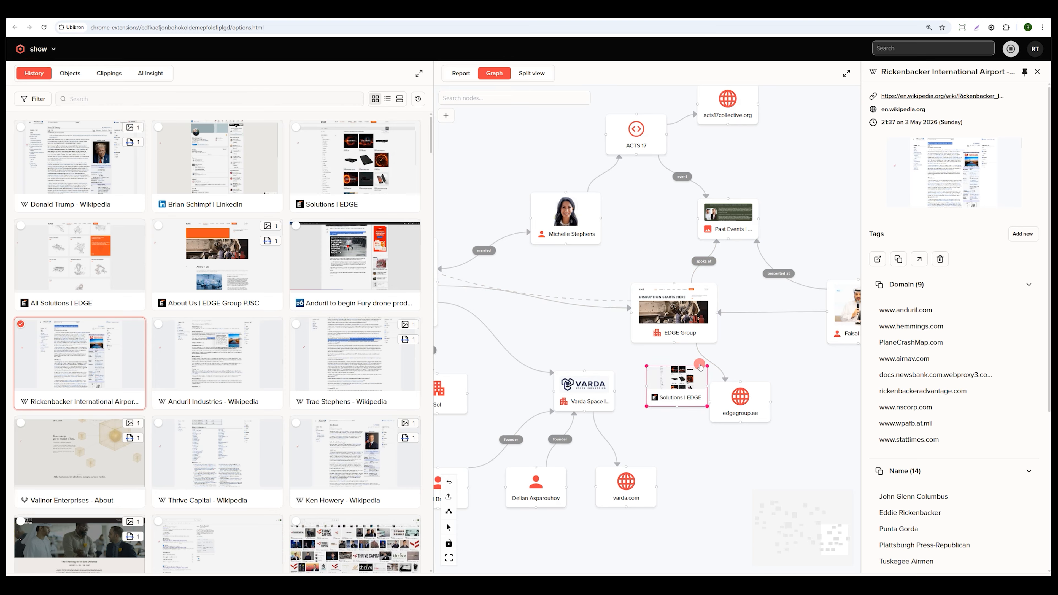
# Link the EDGE Group node to the "Solutions | EDGE" node and save the link without a label.
pyautogui.moveTo(673, 321); pyautogui.dragTo(682, 389)
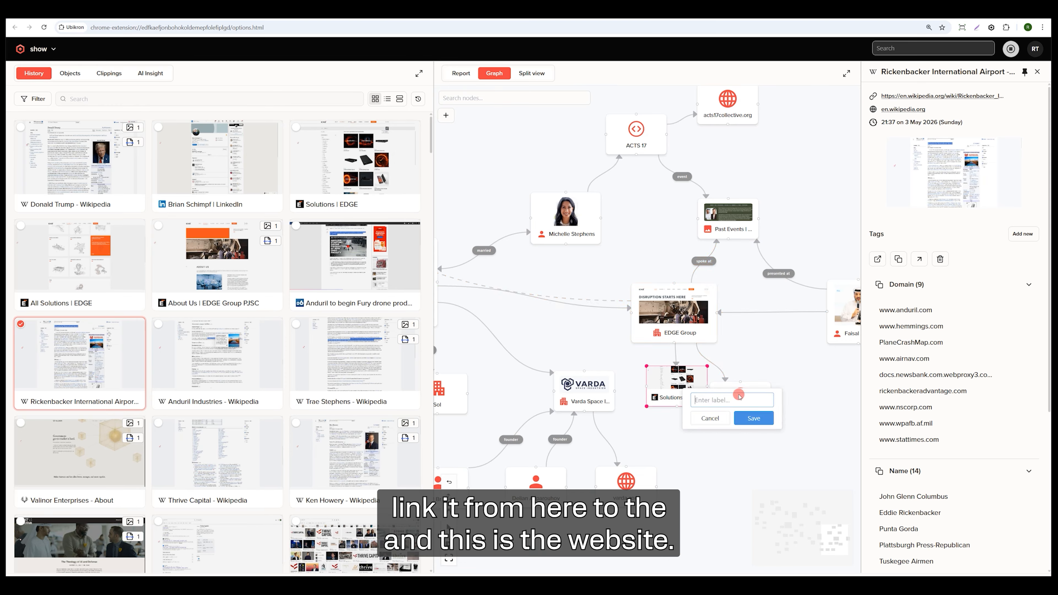
pyautogui.click(755, 419)
pyautogui.click(723, 477)
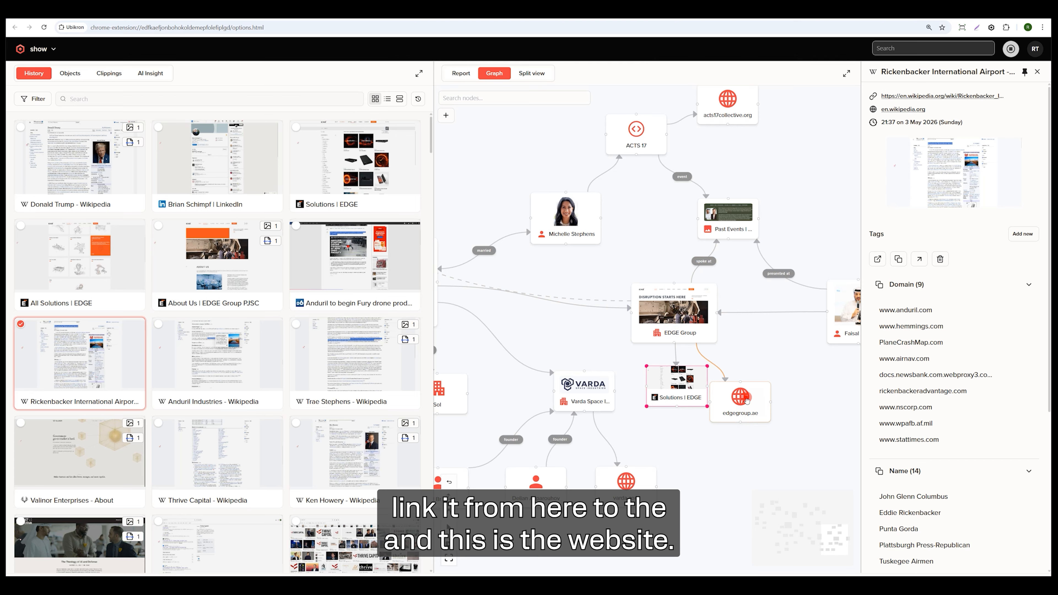
# Move the edgegroup.ae node farther away from the "Solutions | EDGE" node and view the details of the "Solutions | EDGE" page.
pyautogui.moveTo(746, 400); pyautogui.dragTo(806, 404)
pyautogui.click(747, 476)
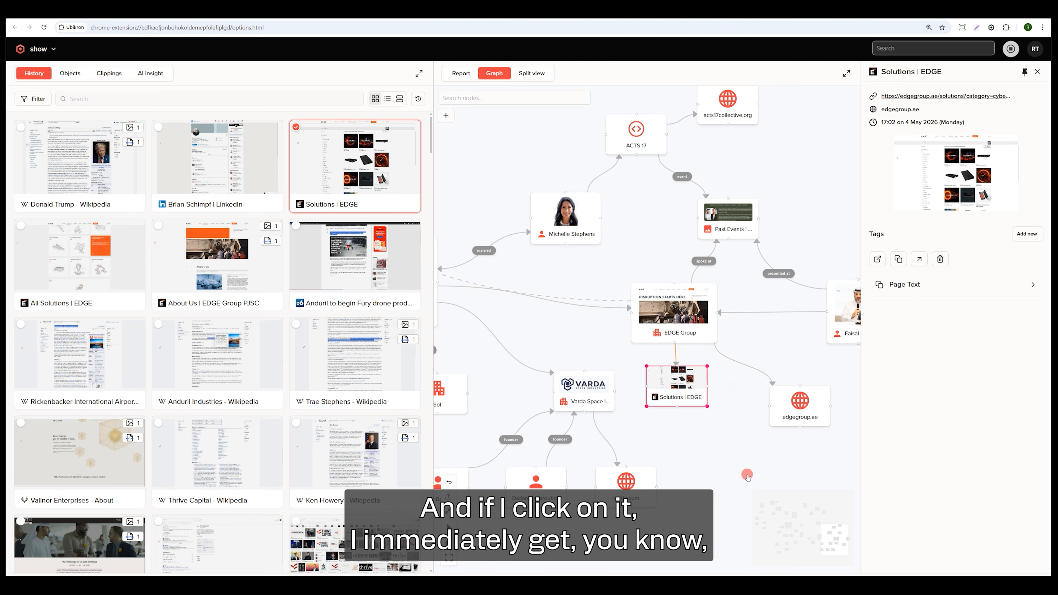
pyautogui.click(574, 333)
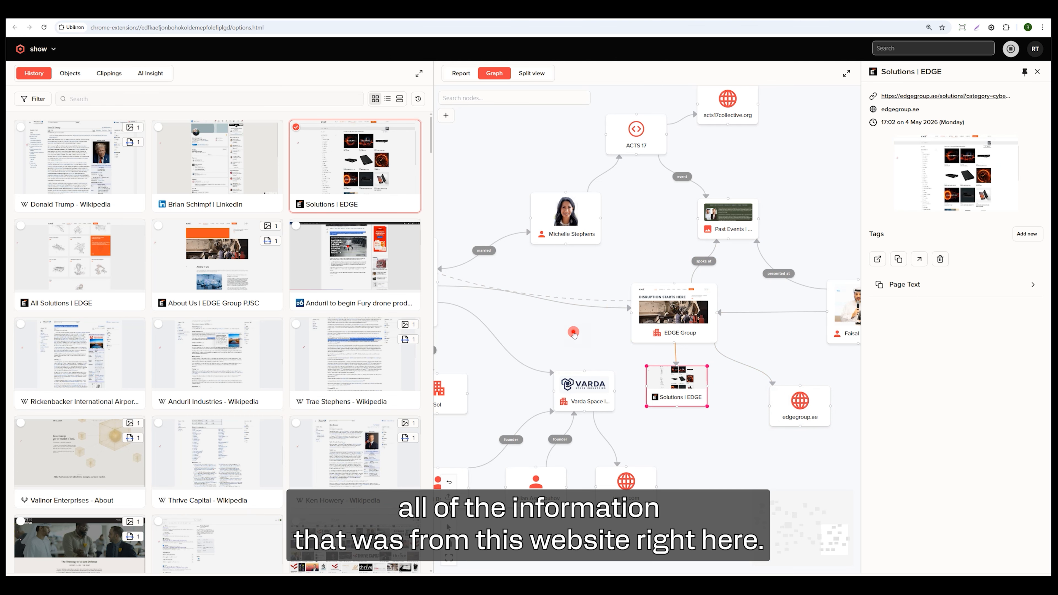
pyautogui.click(915, 164)
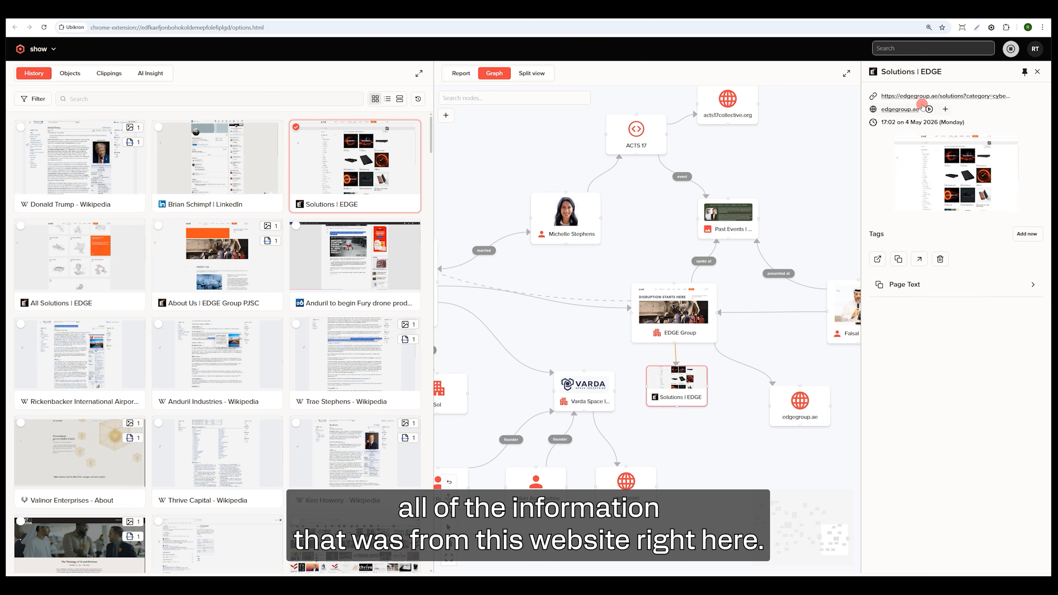